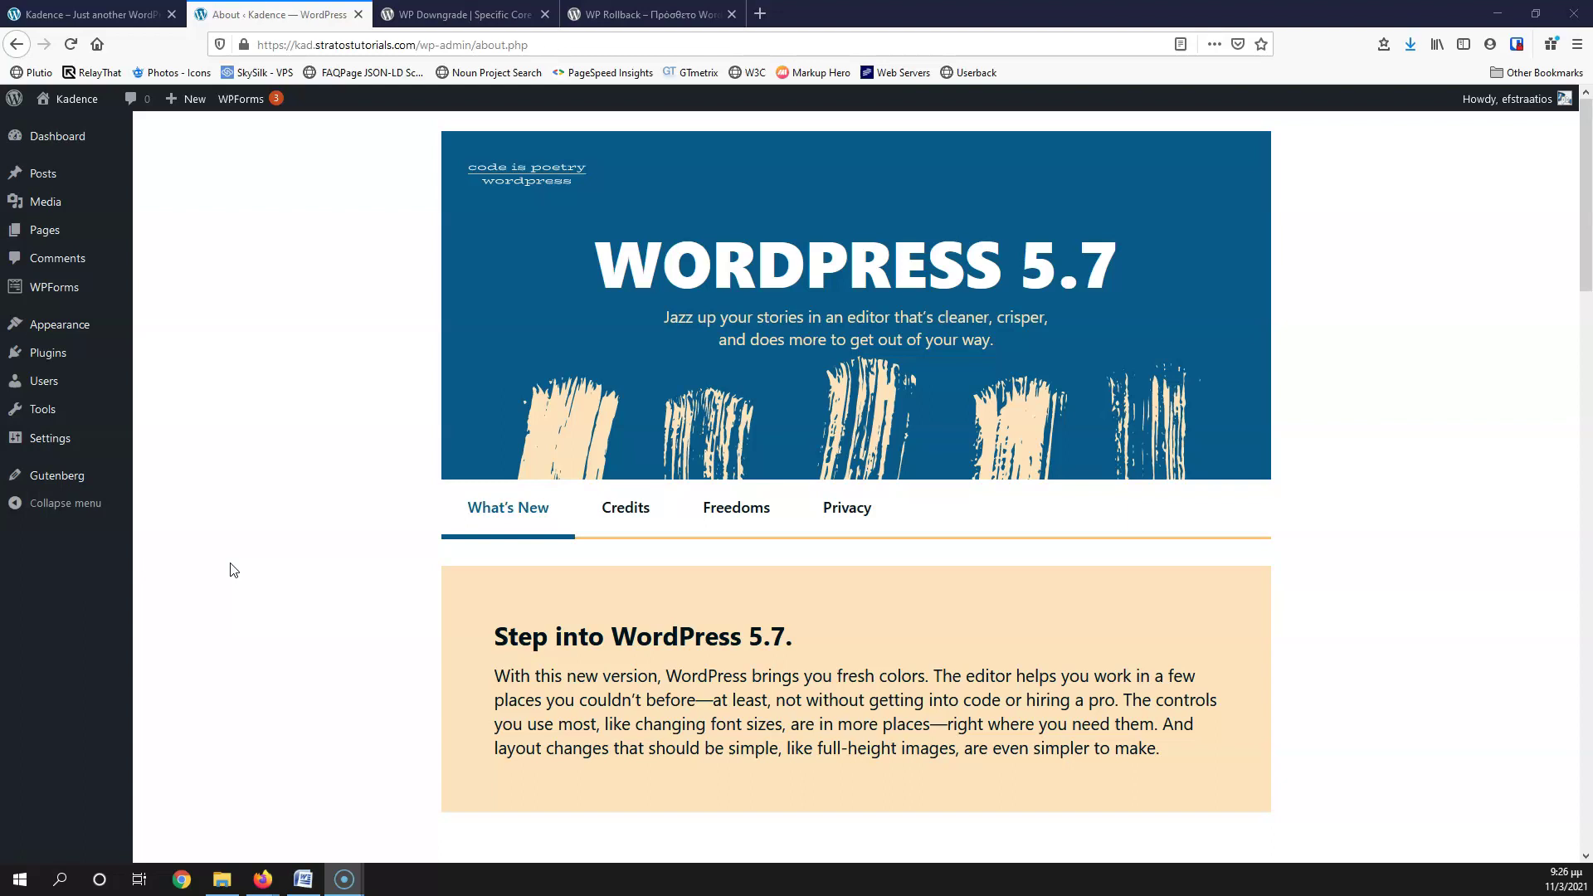
Copy the name "WP Downgrade" from the title on its WordPress.org plugin page
{"action": "left_click", "coordinate": [232, 550]}
{"action": "left_click", "coordinate": [464, 15]}
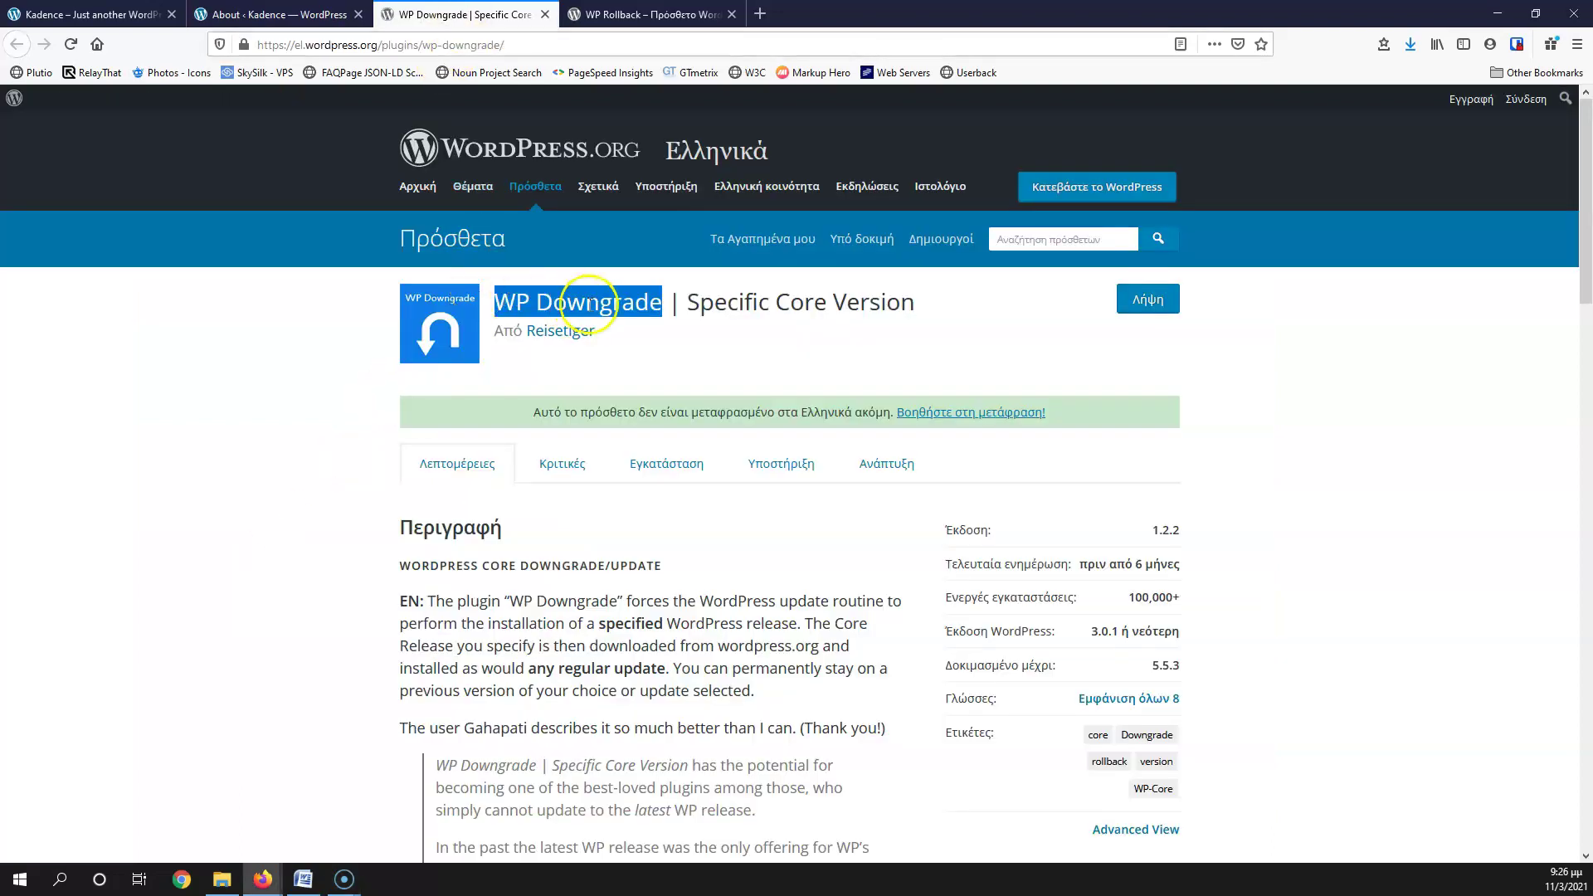
{"action": "left_click", "coordinate": [677, 340]}
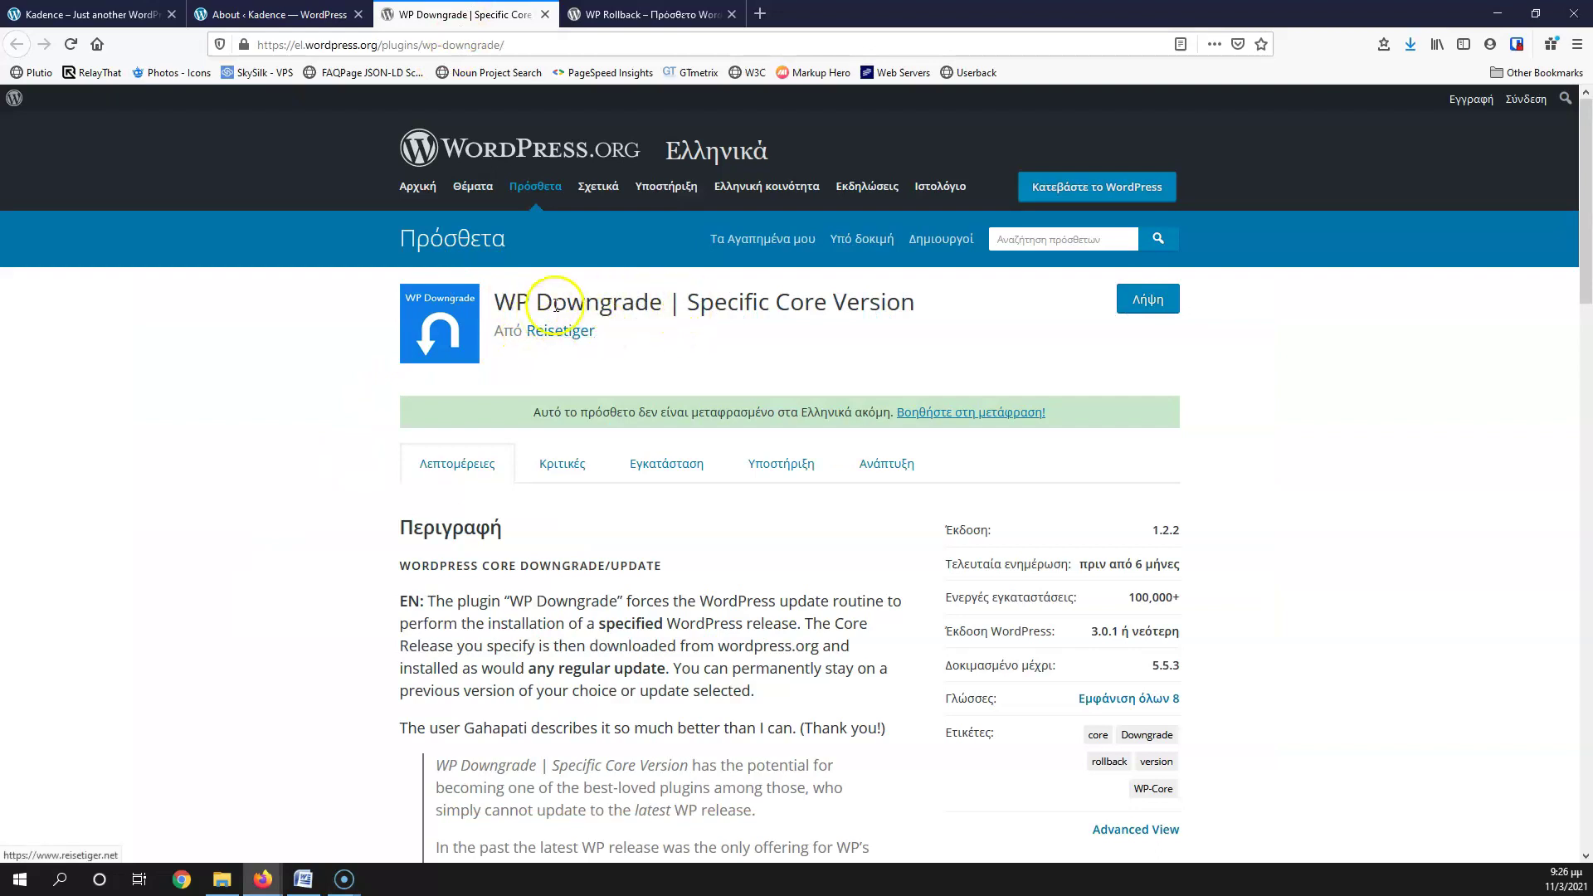
{"action": "triple_click", "coordinate": [617, 307]}
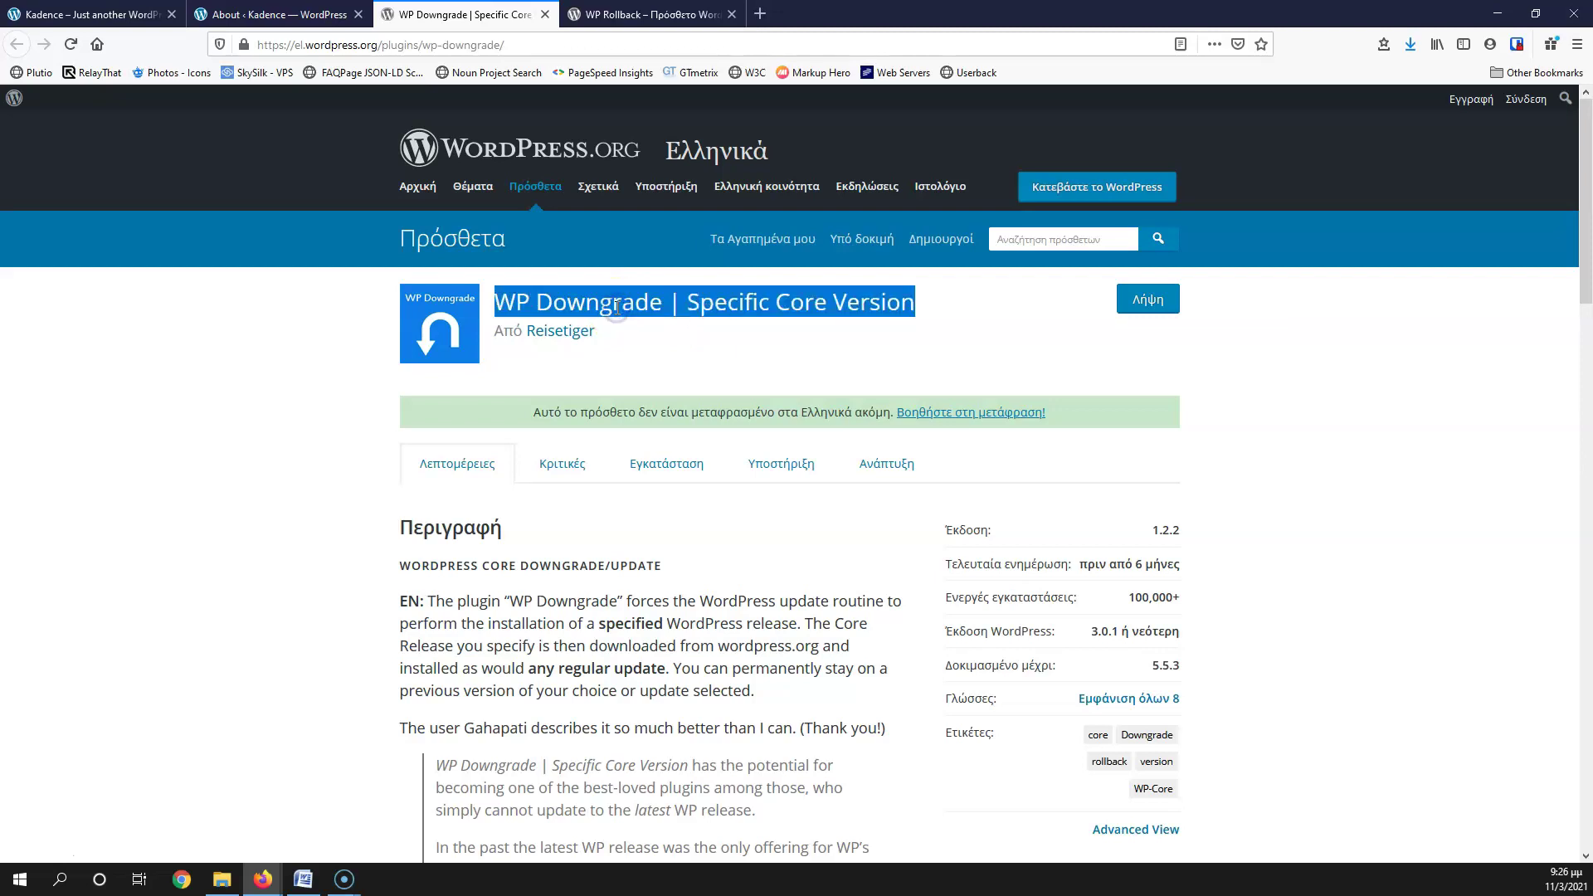
{"action": "double_click", "coordinate": [619, 303]}
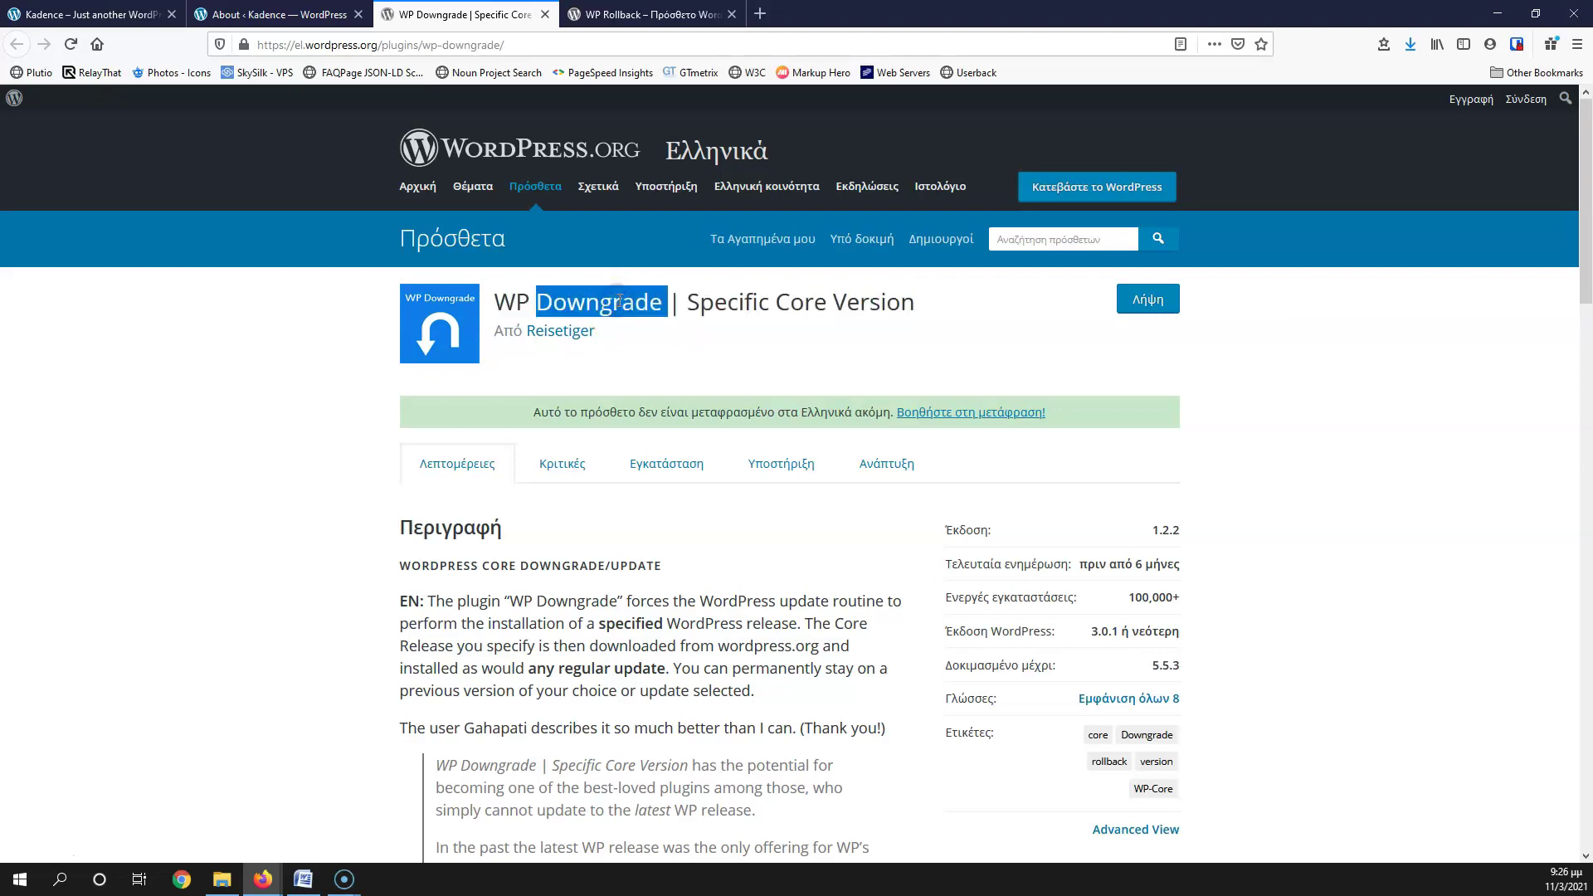
{"action": "left_click", "coordinate": [619, 303]}
{"action": "left_click_drag", "start_coordinate": [662, 303], "coordinate": [502, 302]}
{"action": "key", "text": "ctrl+c"}
Search the site's add-plugins page for WP Downgrade and install "WP Downgrade | Specific Core Version"
{"action": "left_click", "coordinate": [280, 14]}
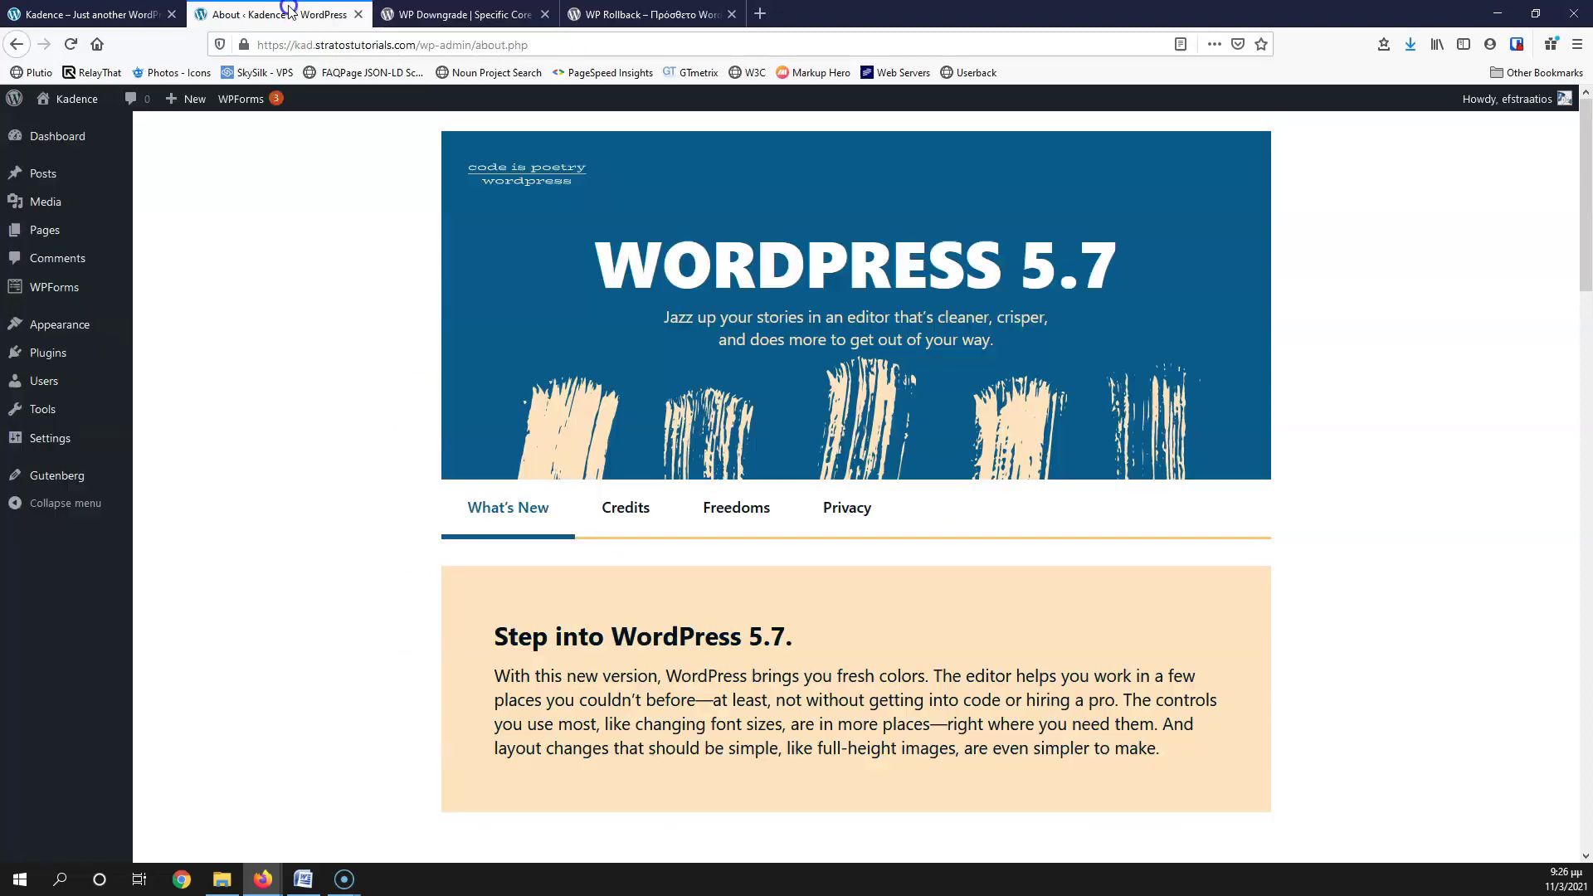
{"action": "mouse_move", "coordinate": [83, 352]}
{"action": "left_click", "coordinate": [183, 358]}
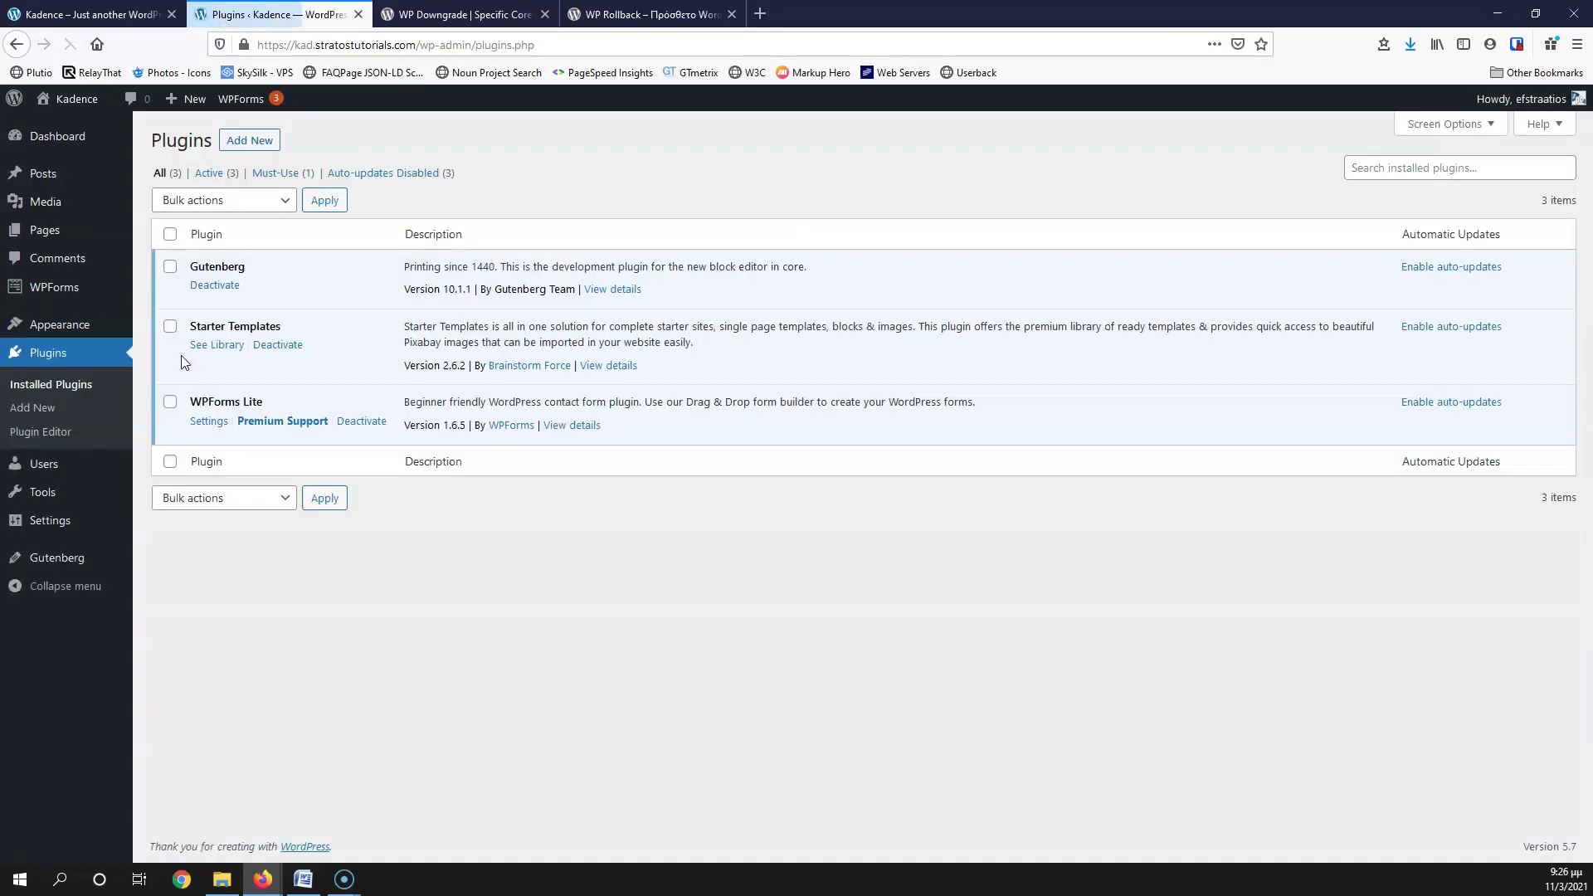
{"action": "left_click", "coordinate": [251, 146]}
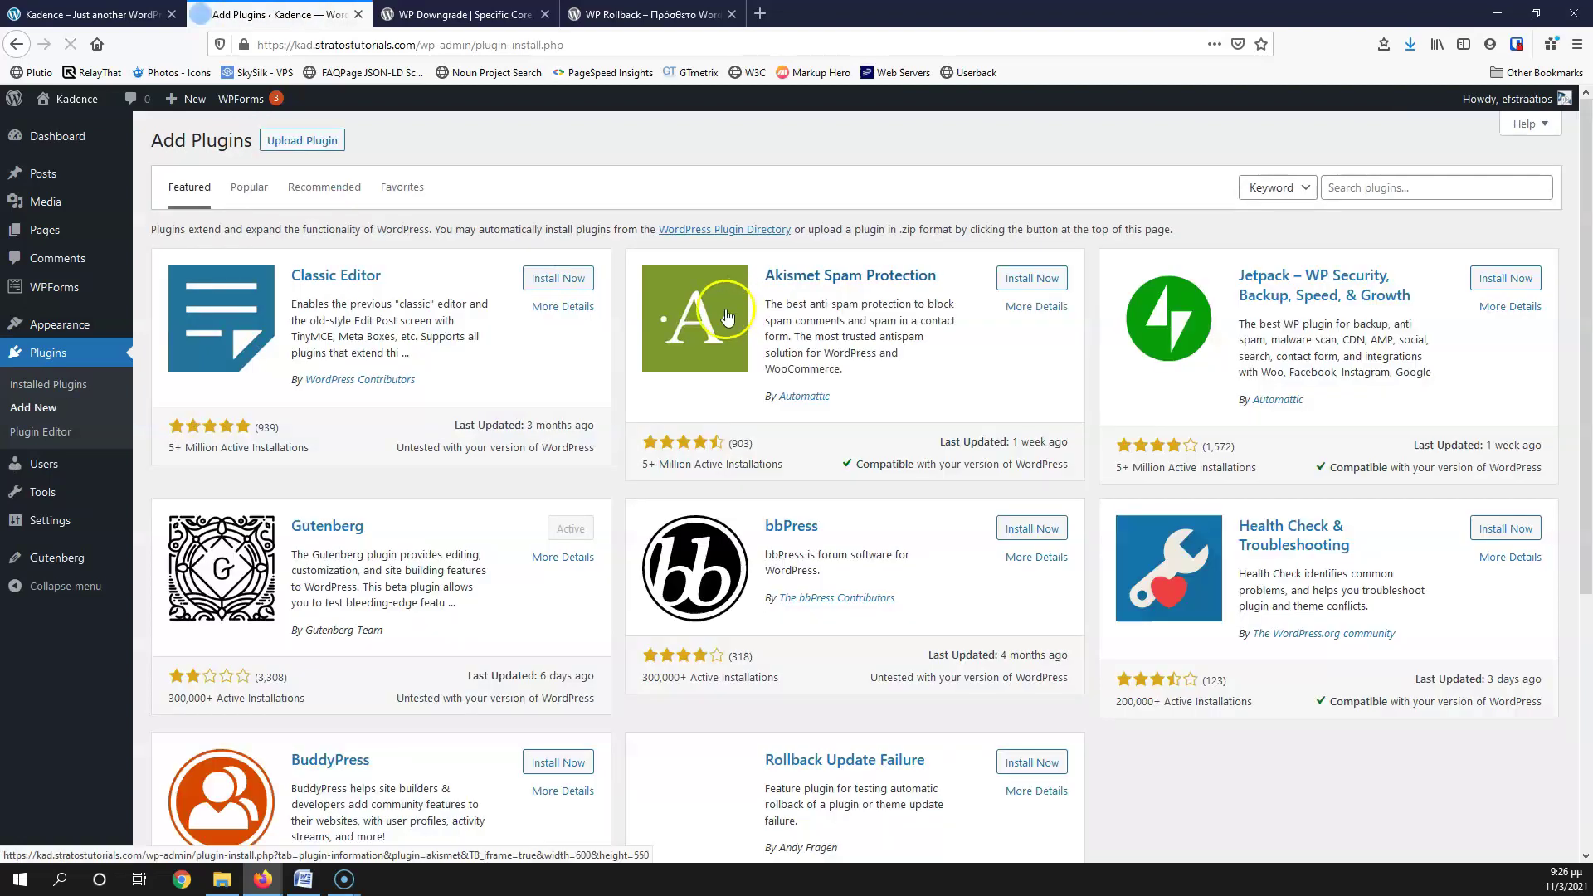
{"action": "left_click", "coordinate": [1357, 188]}
{"action": "key", "text": "ctrl+v"}
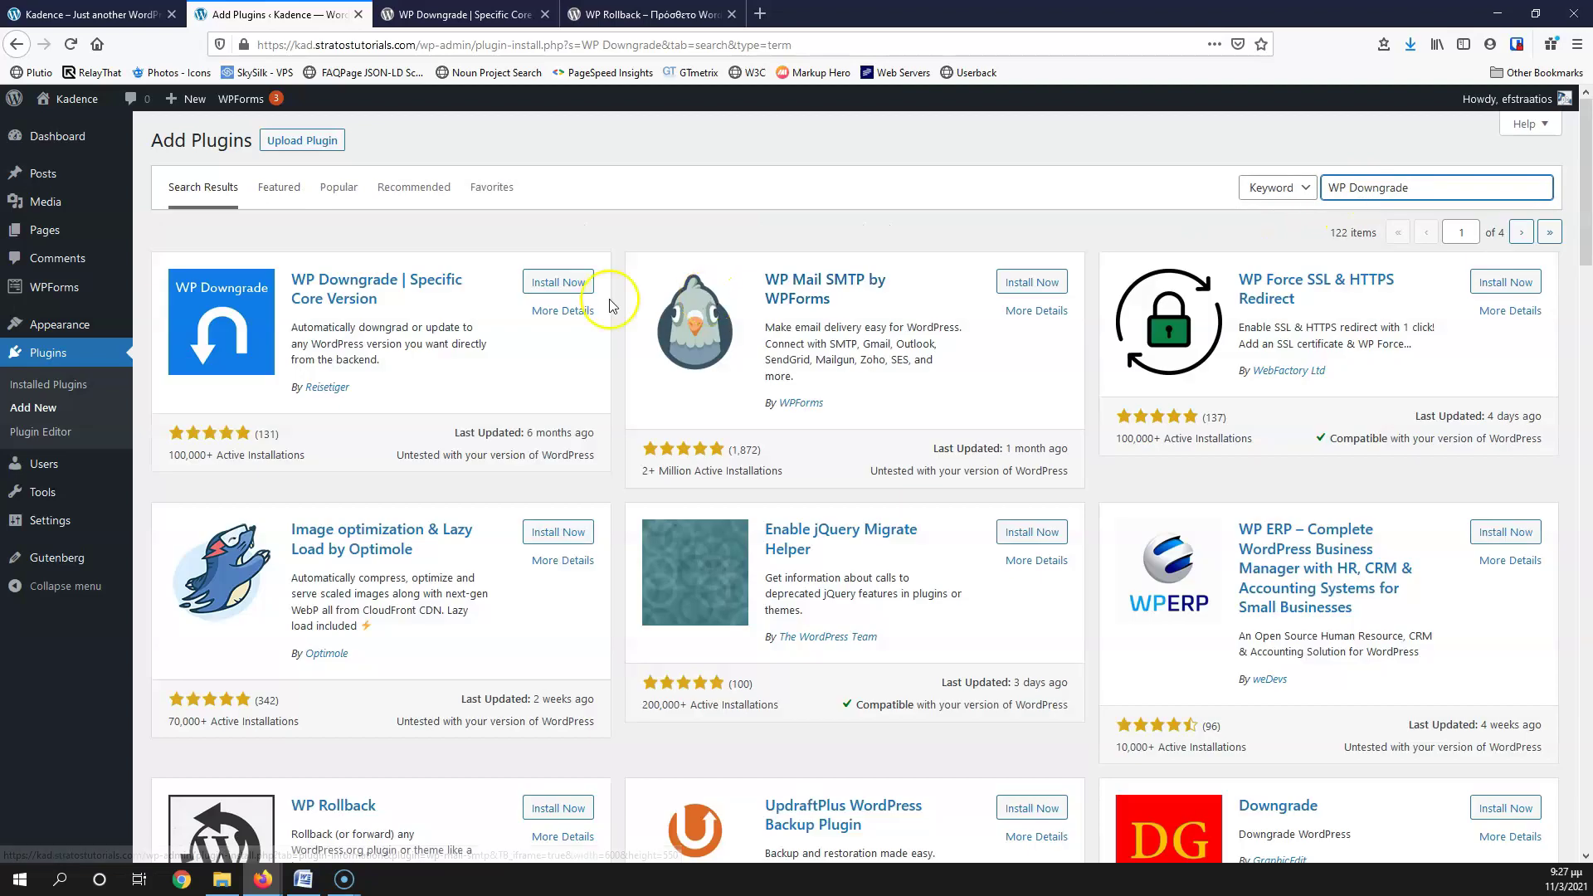
{"action": "left_click", "coordinate": [550, 282]}
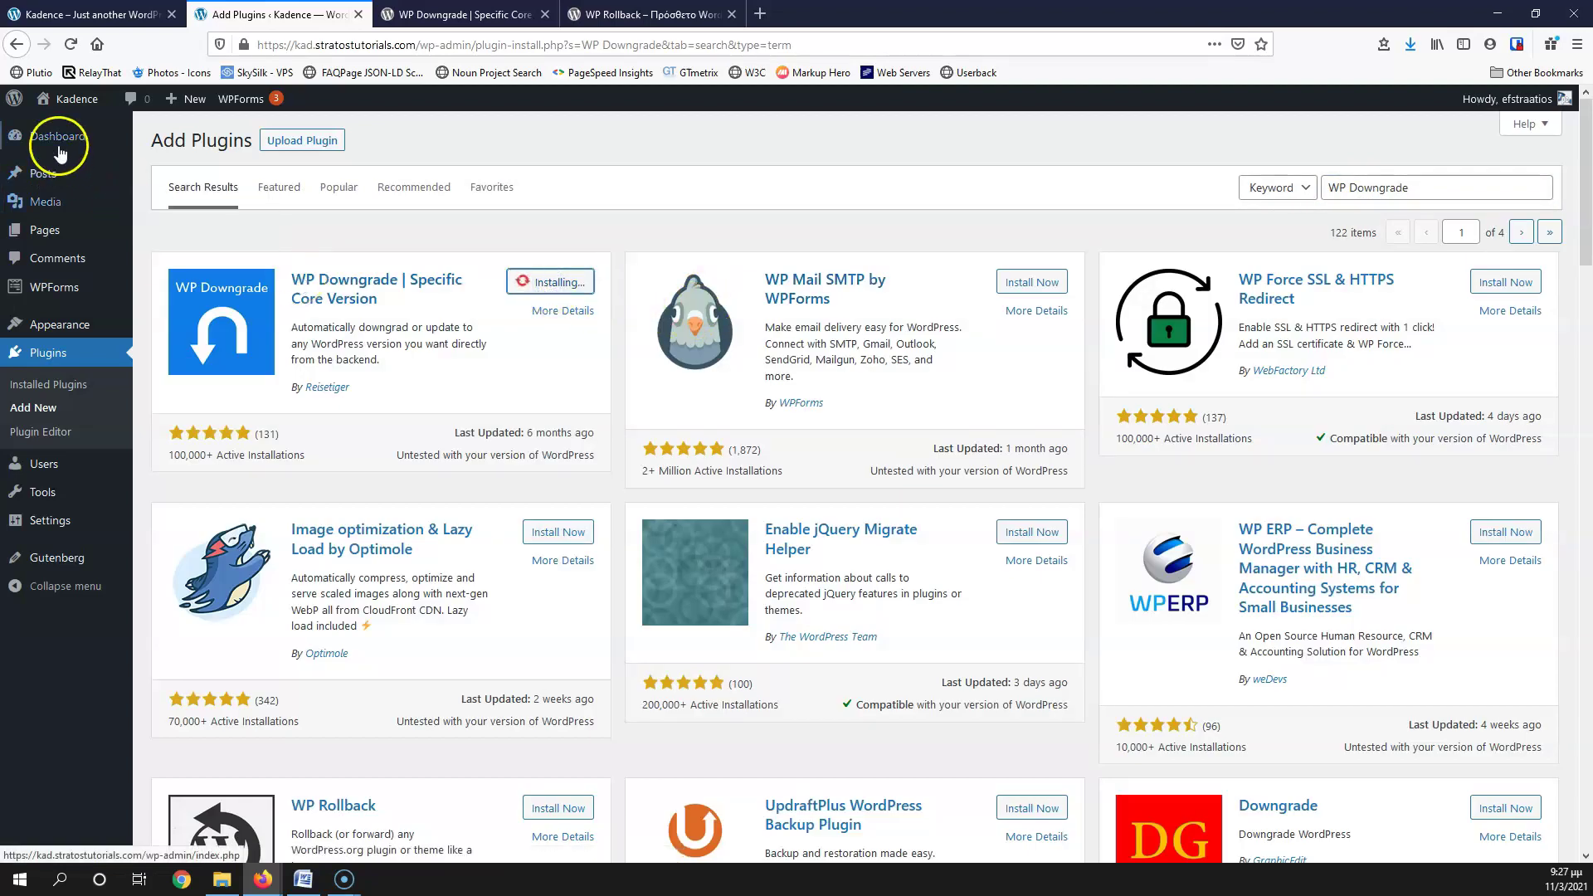
Open the dashboard home in a separate browser tab and check which WordPress version the site runs
{"action": "mouse_move", "coordinate": [70, 139]}
{"action": "middle_click", "coordinate": [162, 147]}
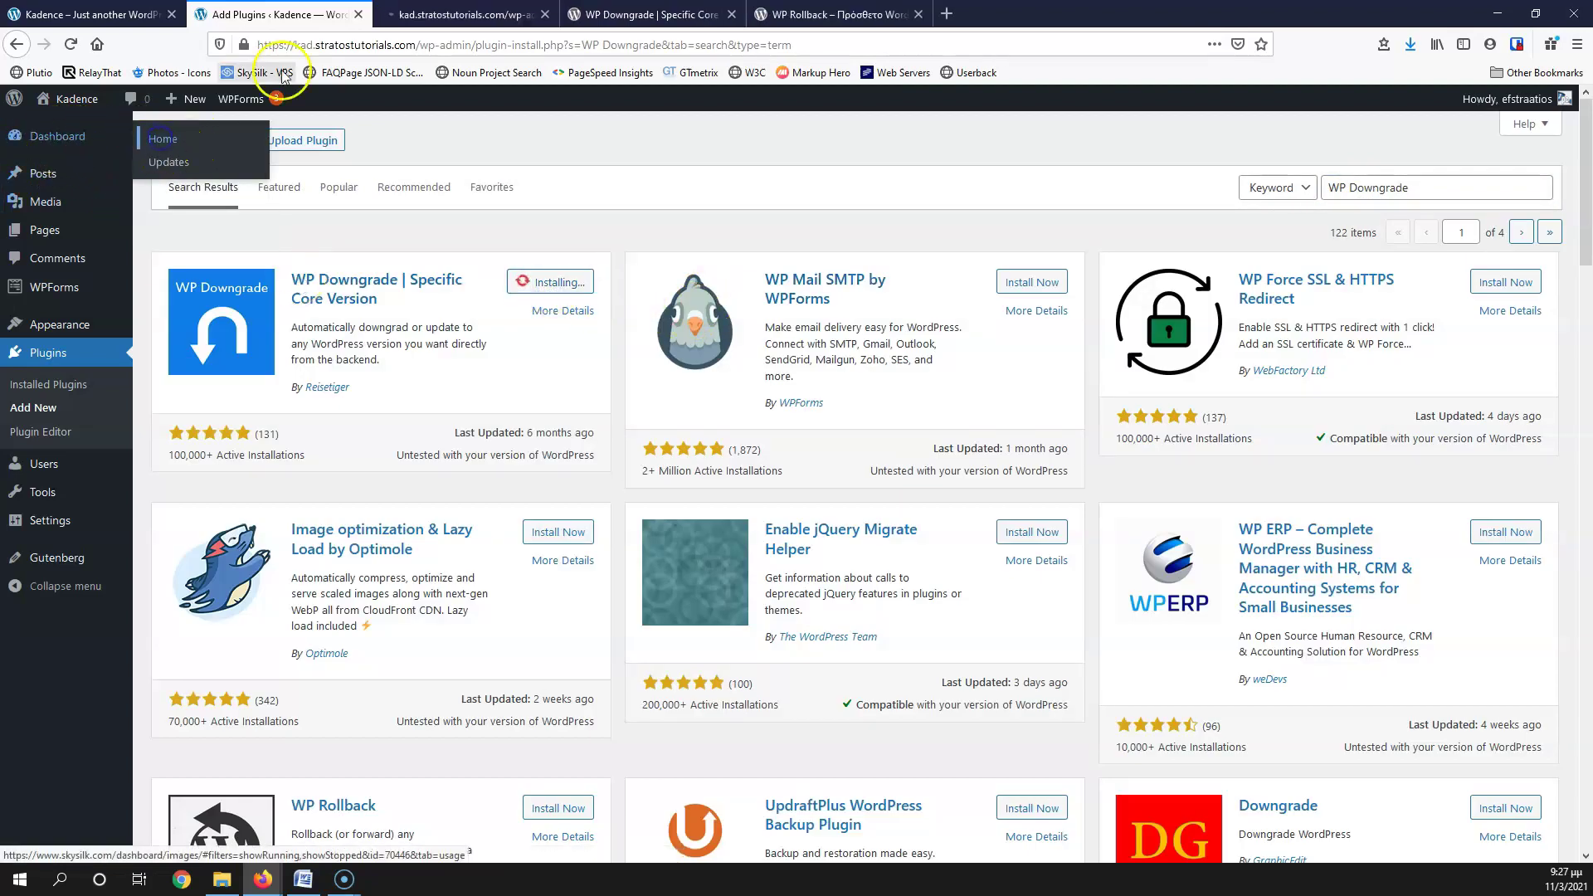
{"action": "left_click", "coordinate": [448, 14]}
{"action": "scroll", "coordinate": [504, 469], "scroll_direction": "down", "scroll_amount": 7}
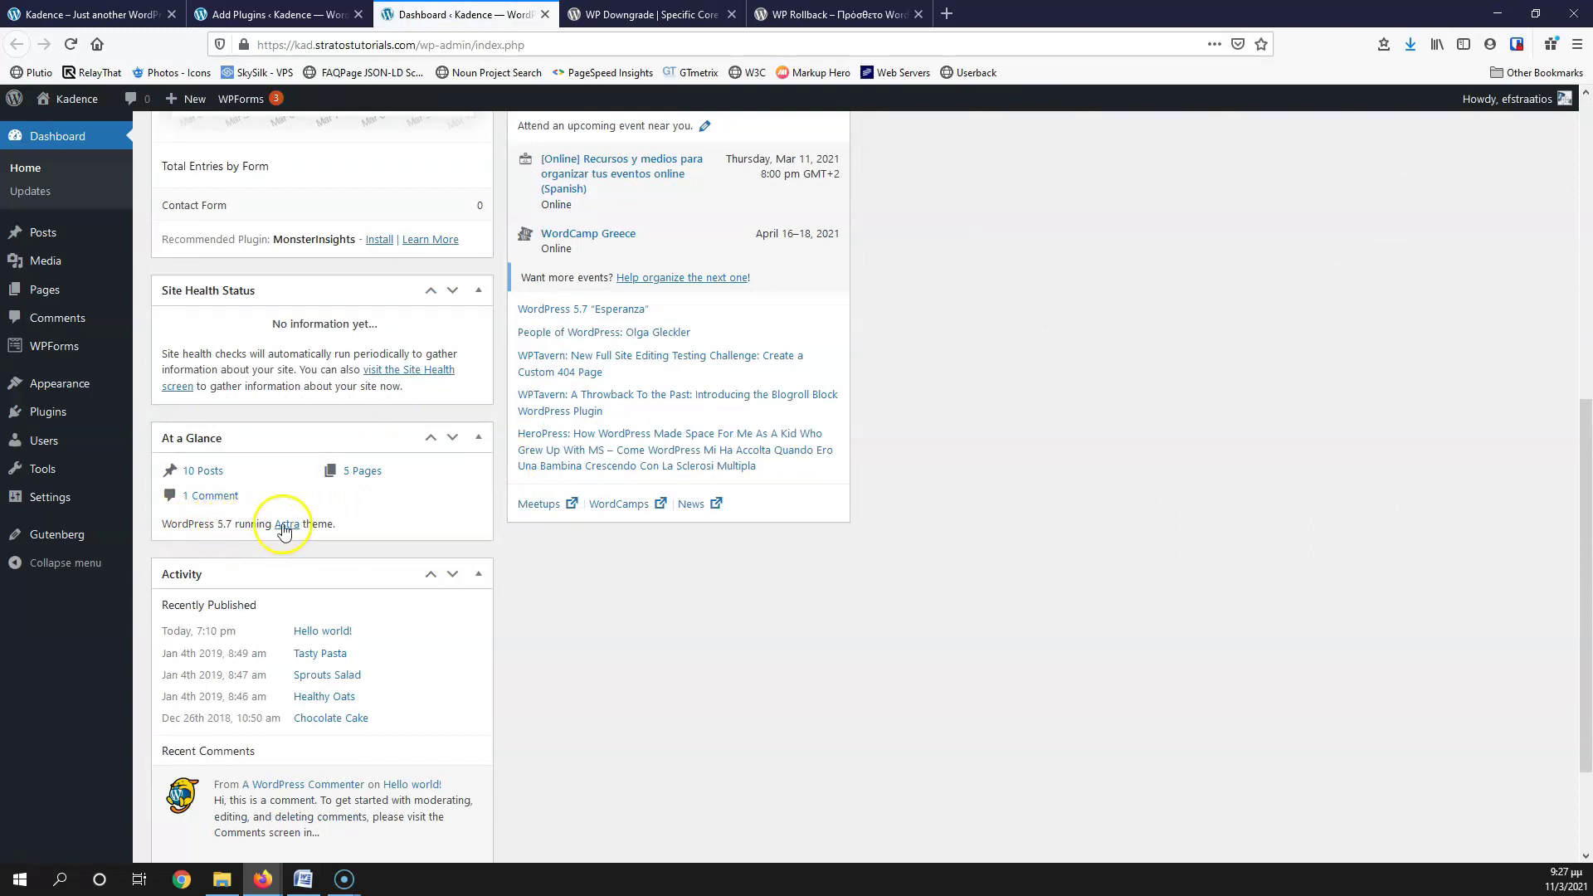
Activate the WP Downgrade plugin and open its options page
{"action": "left_click", "coordinate": [278, 14]}
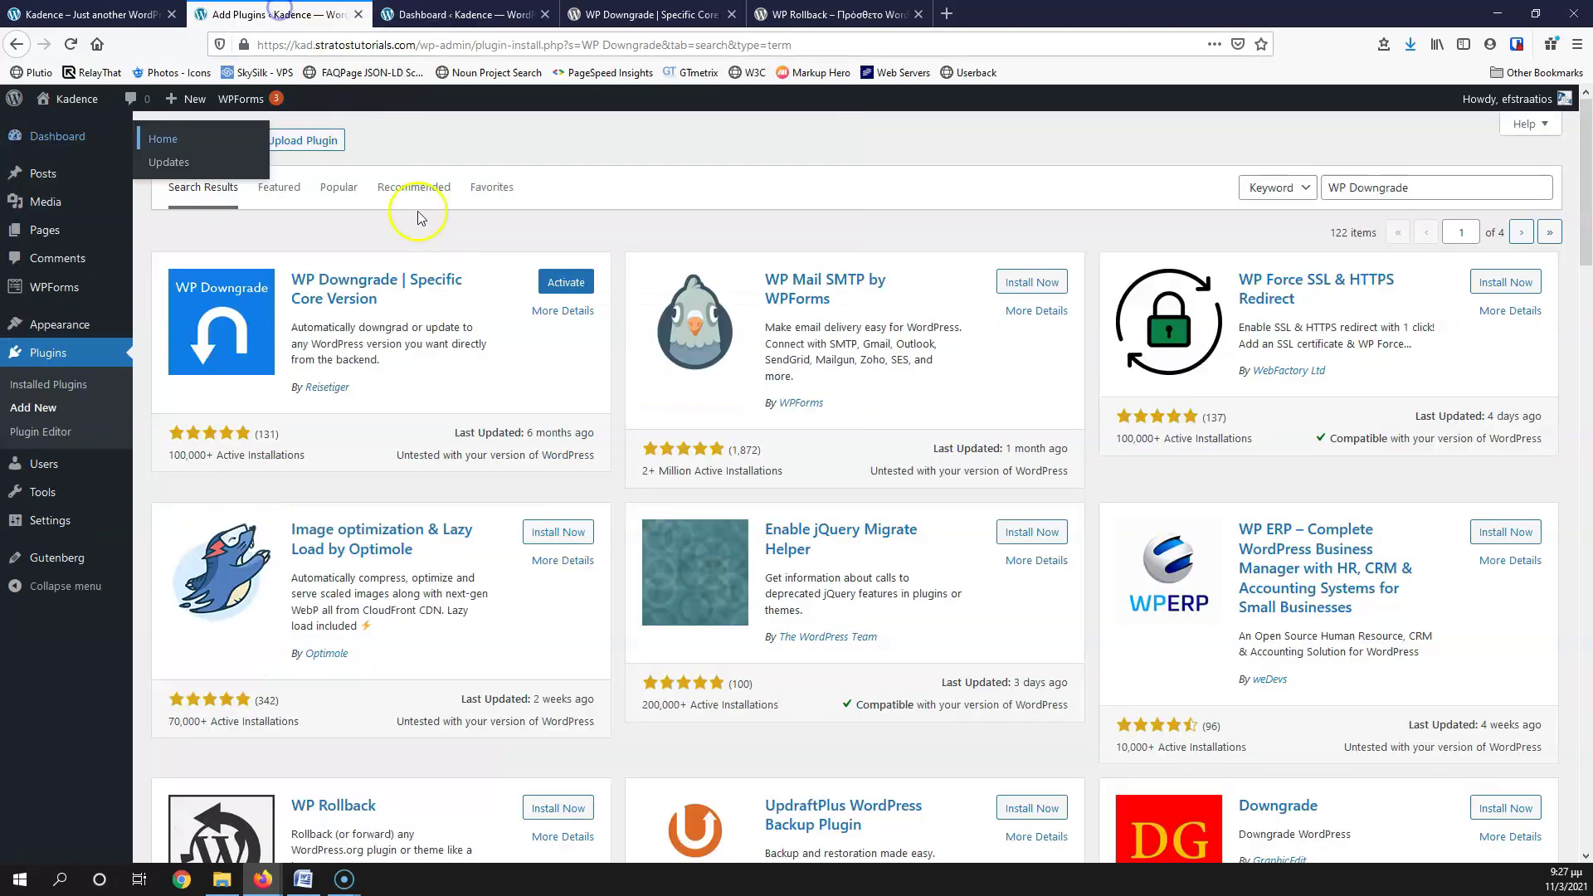
{"action": "left_click", "coordinate": [564, 282]}
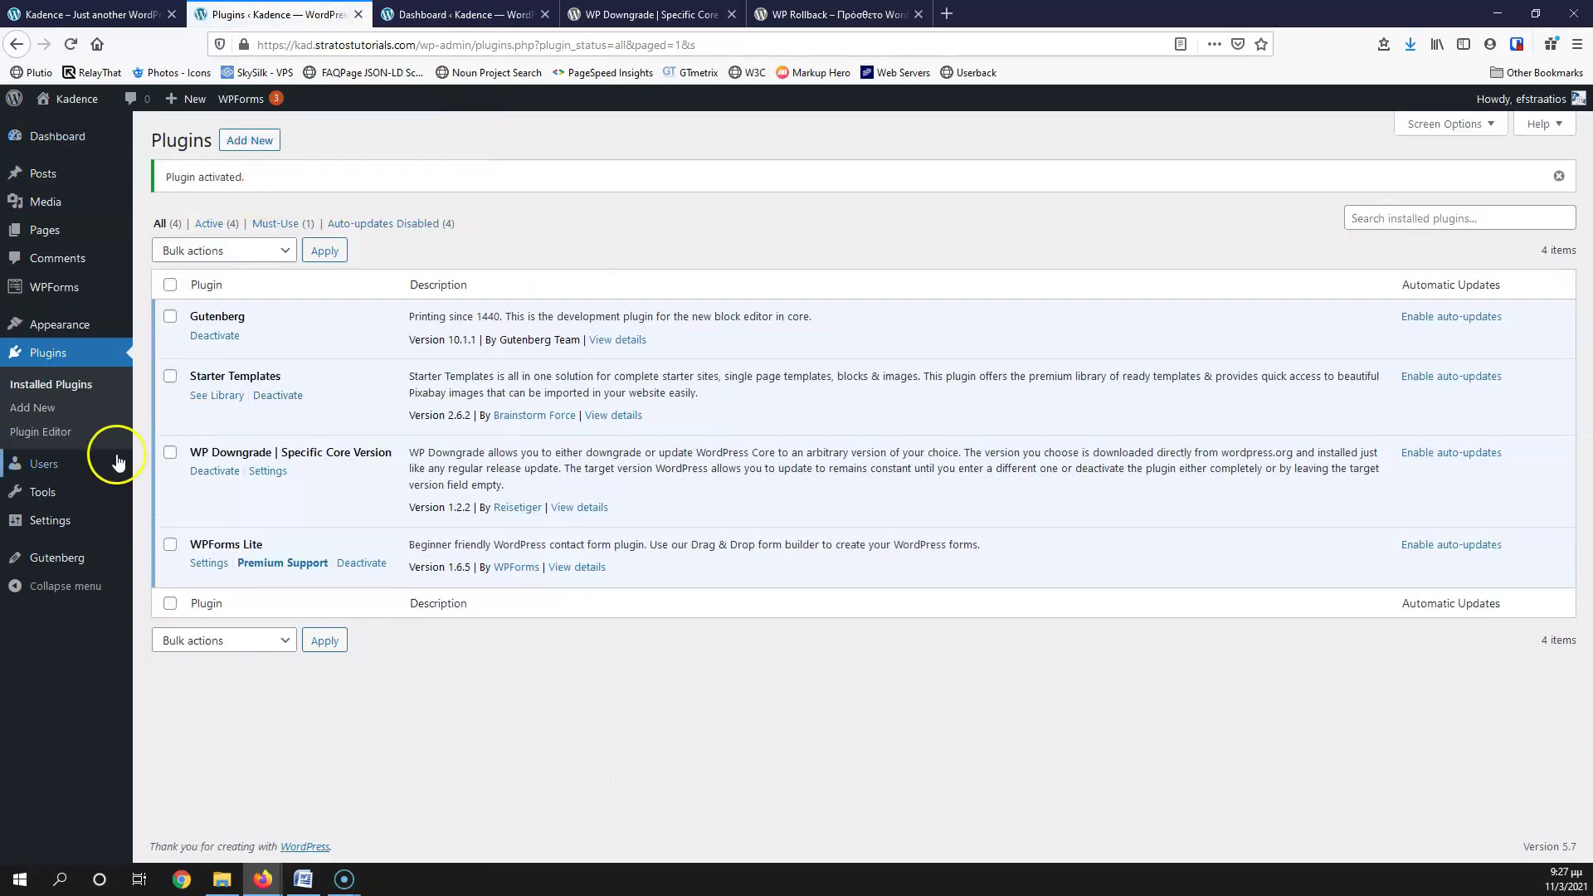
{"action": "mouse_move", "coordinate": [39, 530]}
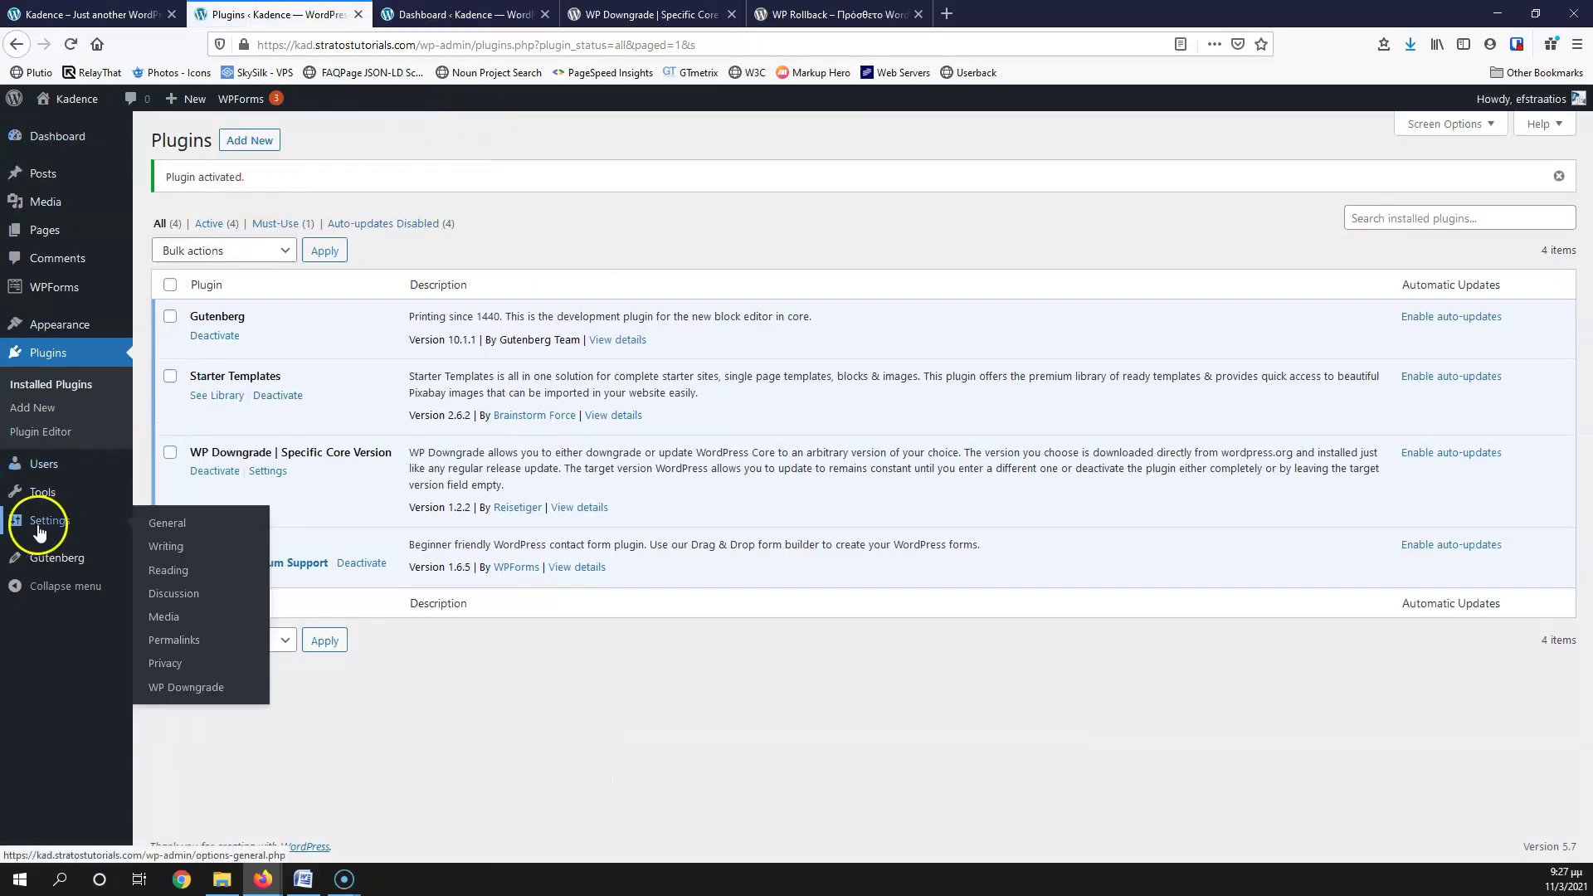
{"action": "left_click", "coordinate": [191, 692]}
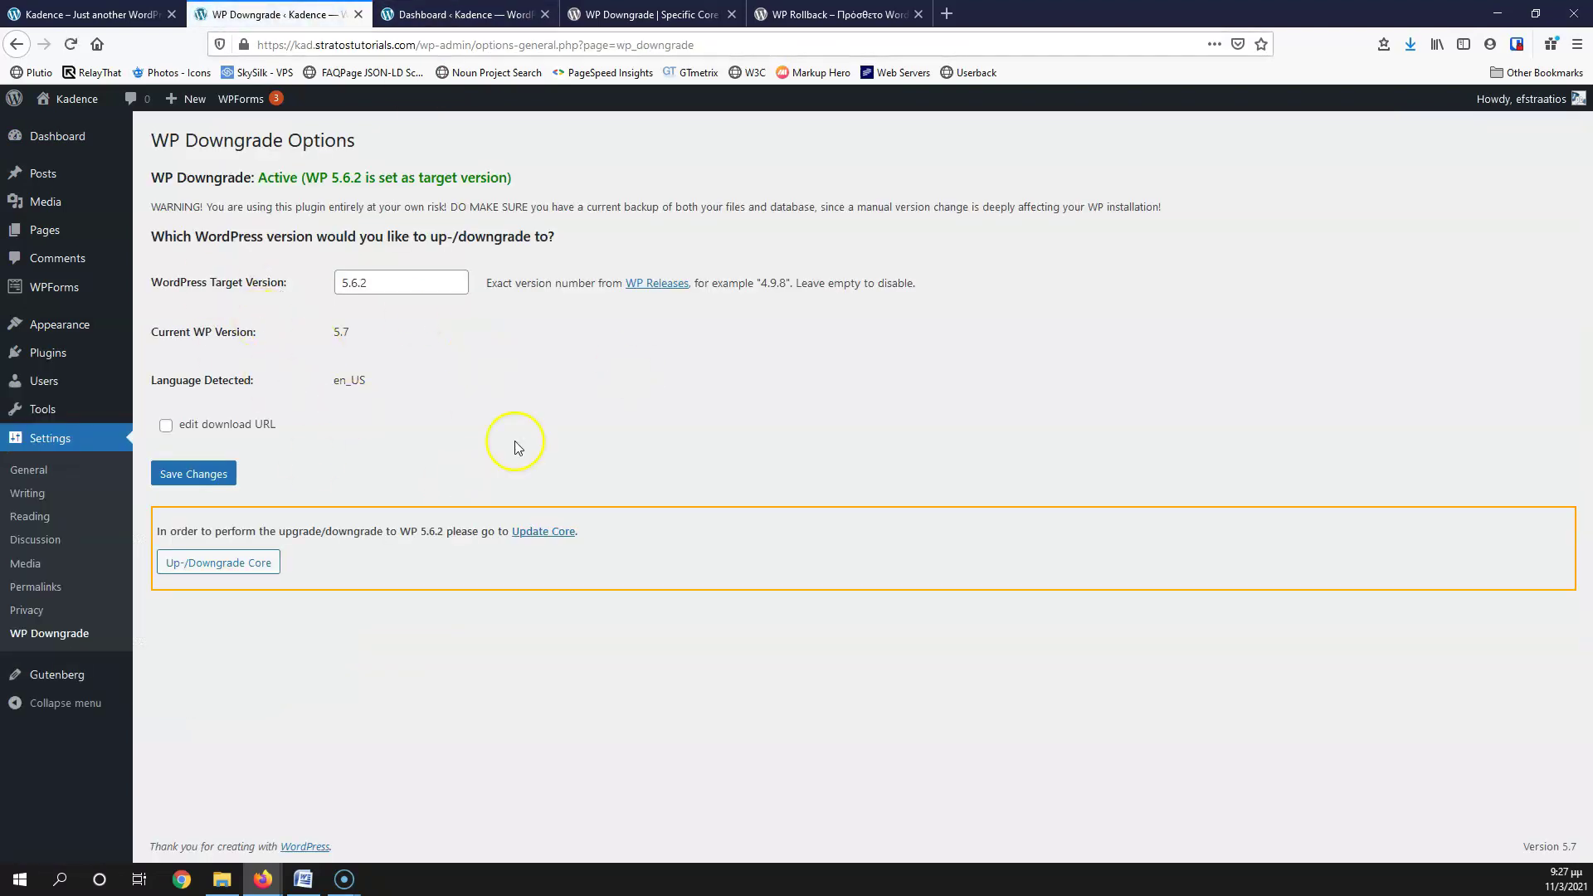
Clear the WordPress target version and copy the release number 5.6.2 from the linked WP Releases archive
{"action": "left_click_drag", "start_coordinate": [390, 282], "coordinate": [287, 282]}
{"action": "type", "text": "5.7"}
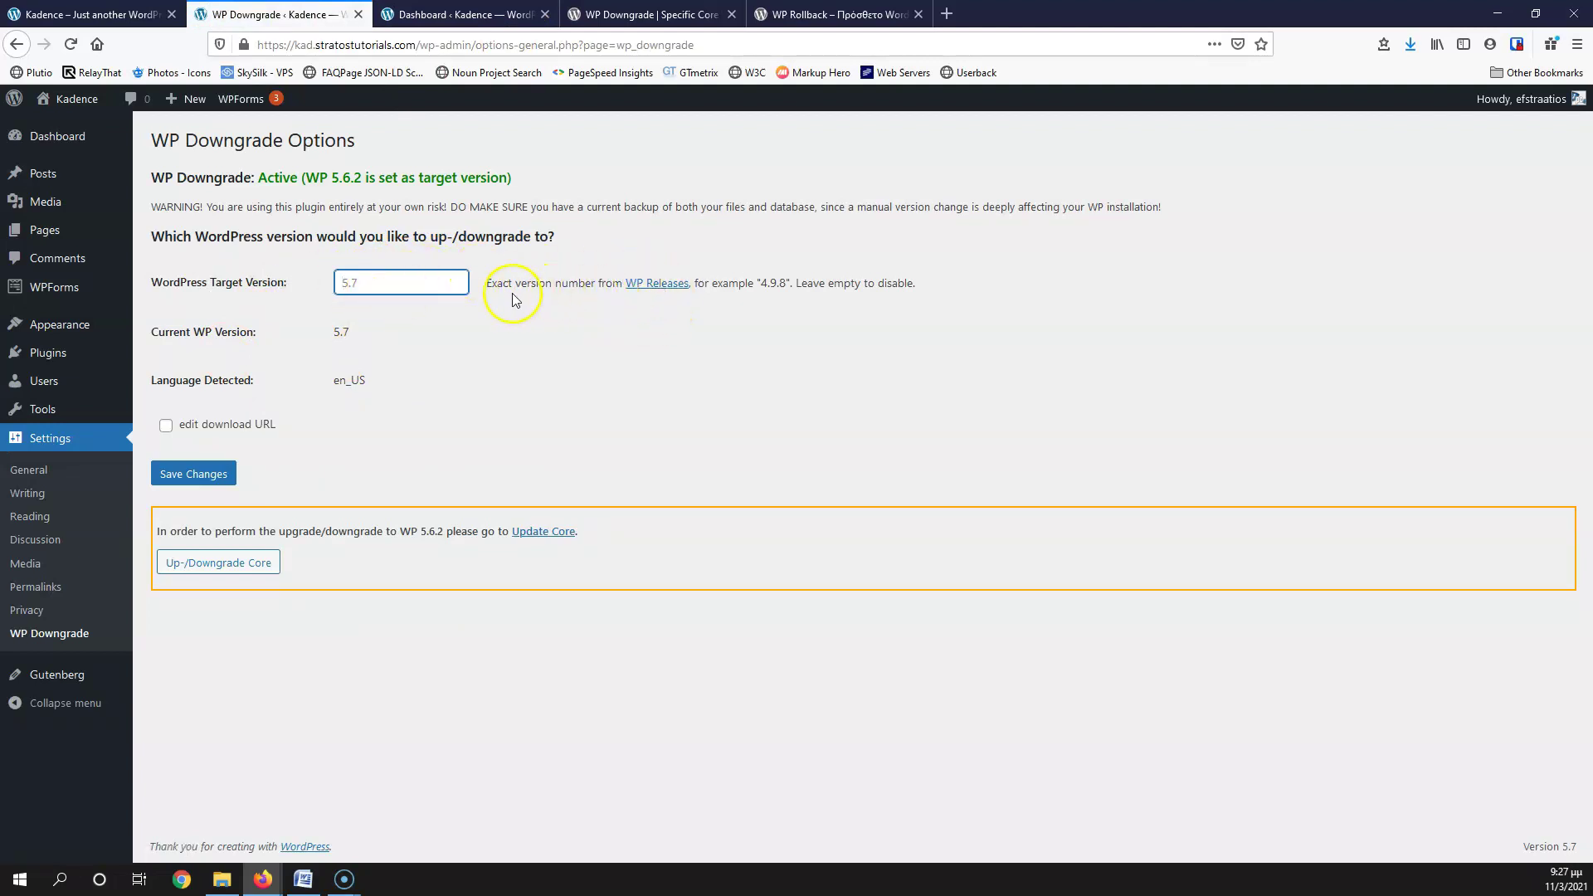
{"action": "left_click", "coordinate": [654, 284]}
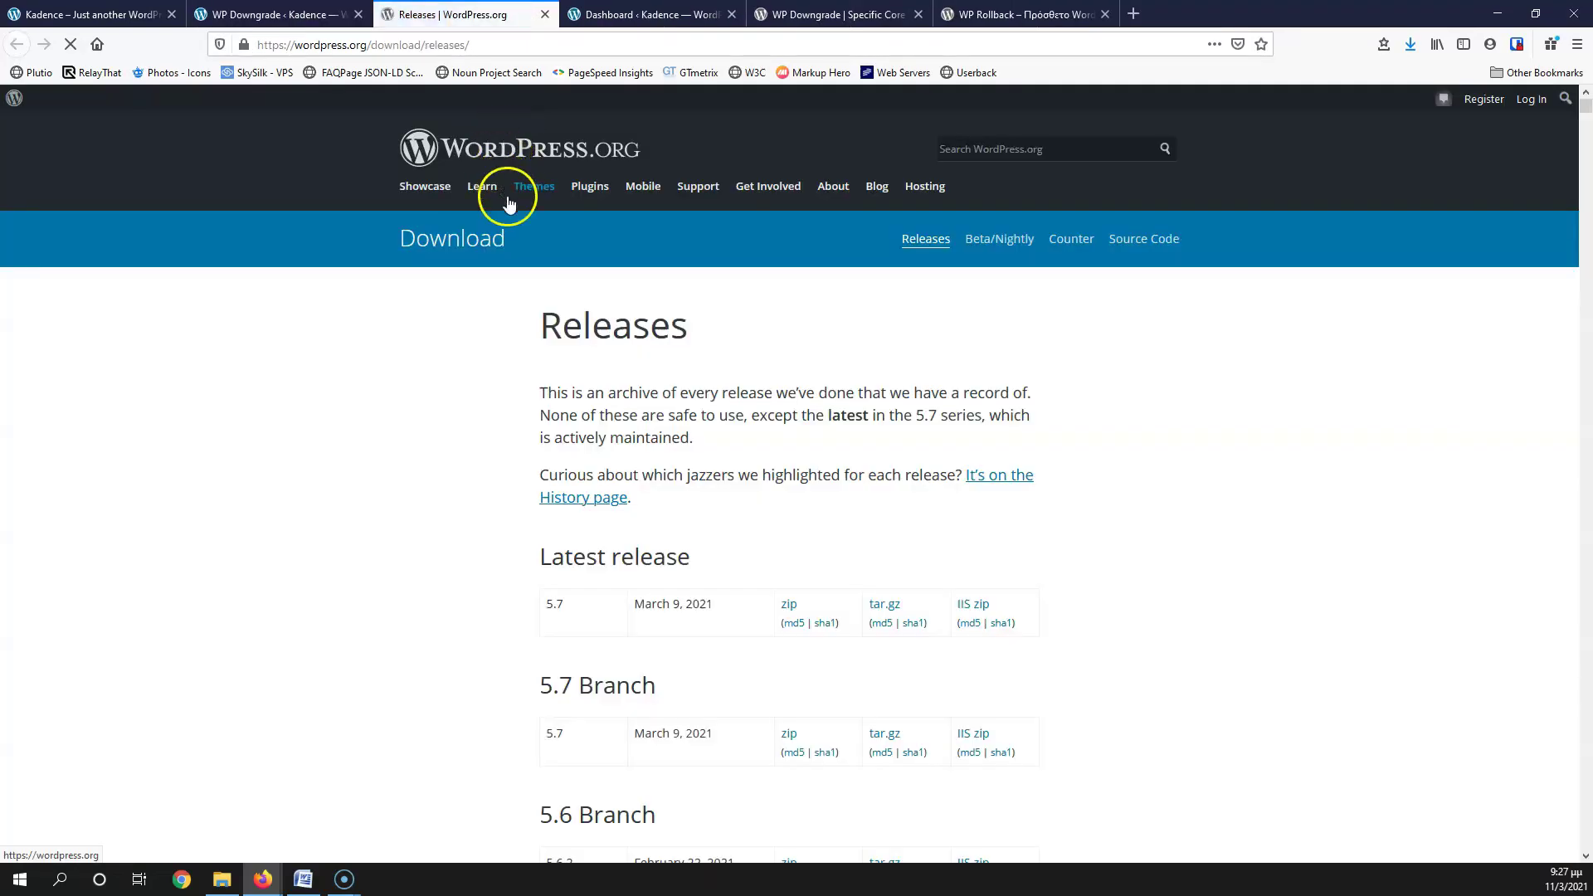
{"action": "scroll", "coordinate": [676, 431], "scroll_direction": "down", "scroll_amount": 3}
{"action": "scroll", "coordinate": [676, 439], "scroll_direction": "down", "scroll_amount": 20}
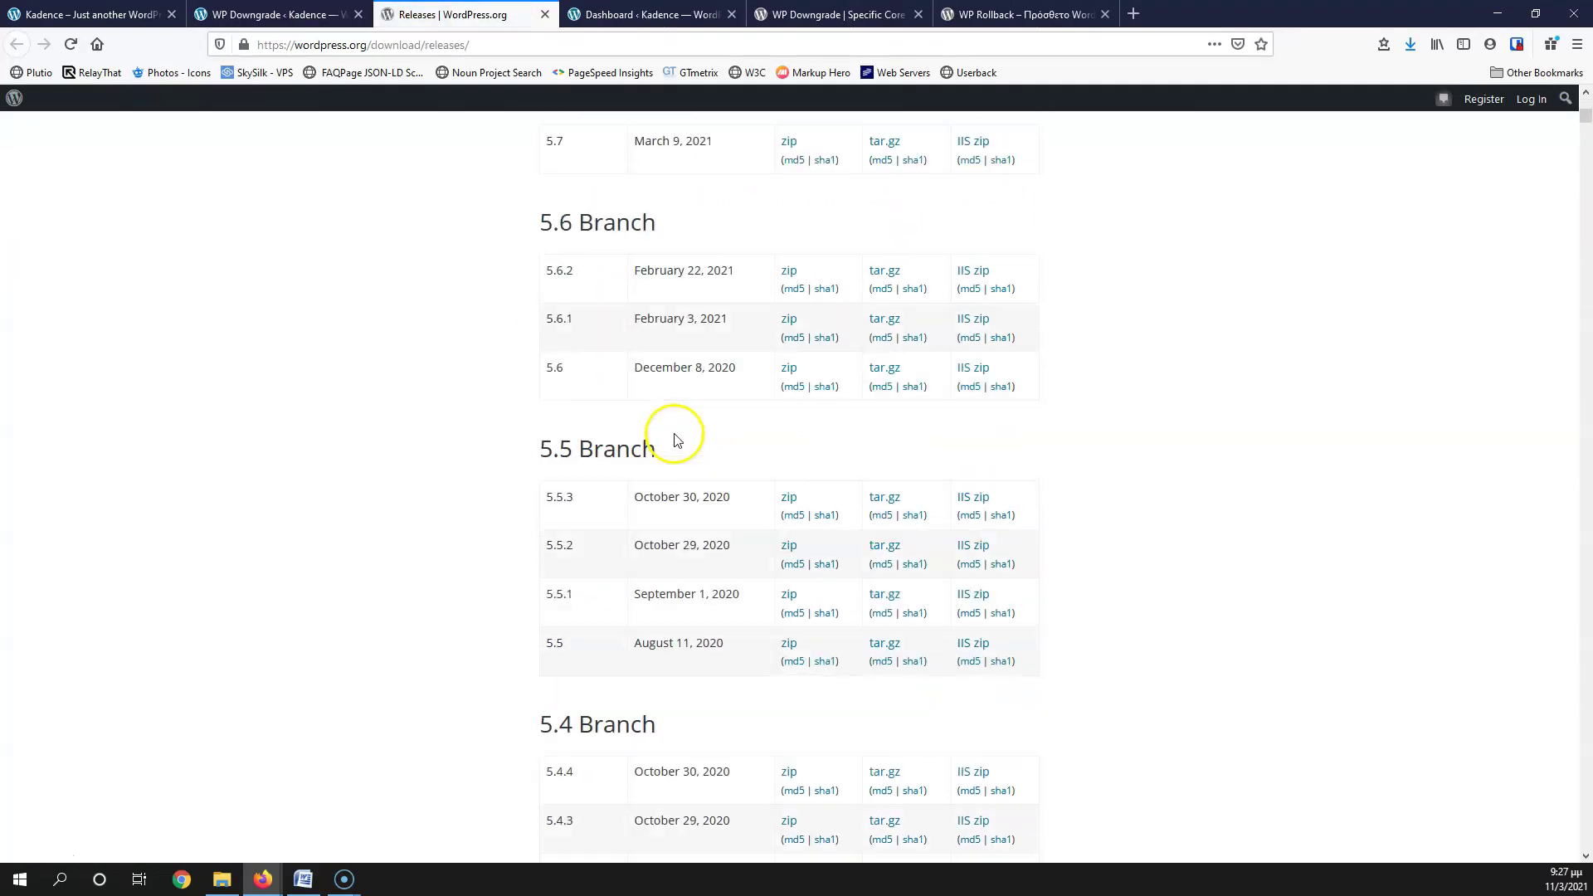
{"action": "scroll", "coordinate": [676, 441], "scroll_direction": "down", "scroll_amount": 15}
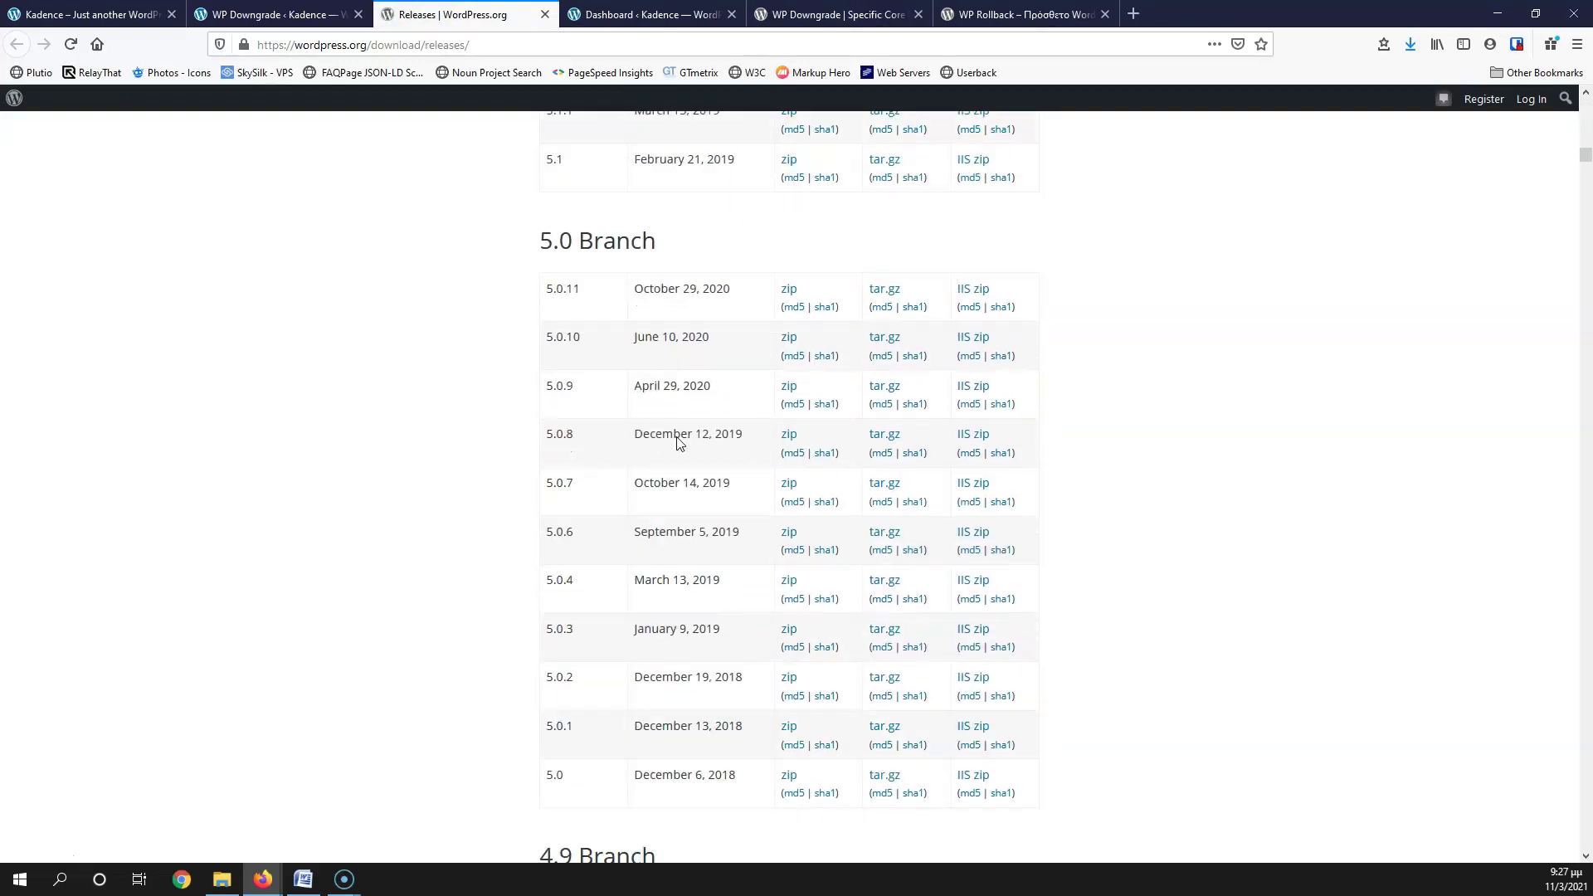
{"action": "scroll", "coordinate": [676, 441], "scroll_direction": "up", "scroll_amount": 20}
{"action": "scroll", "coordinate": [676, 444], "scroll_direction": "up", "scroll_amount": 20}
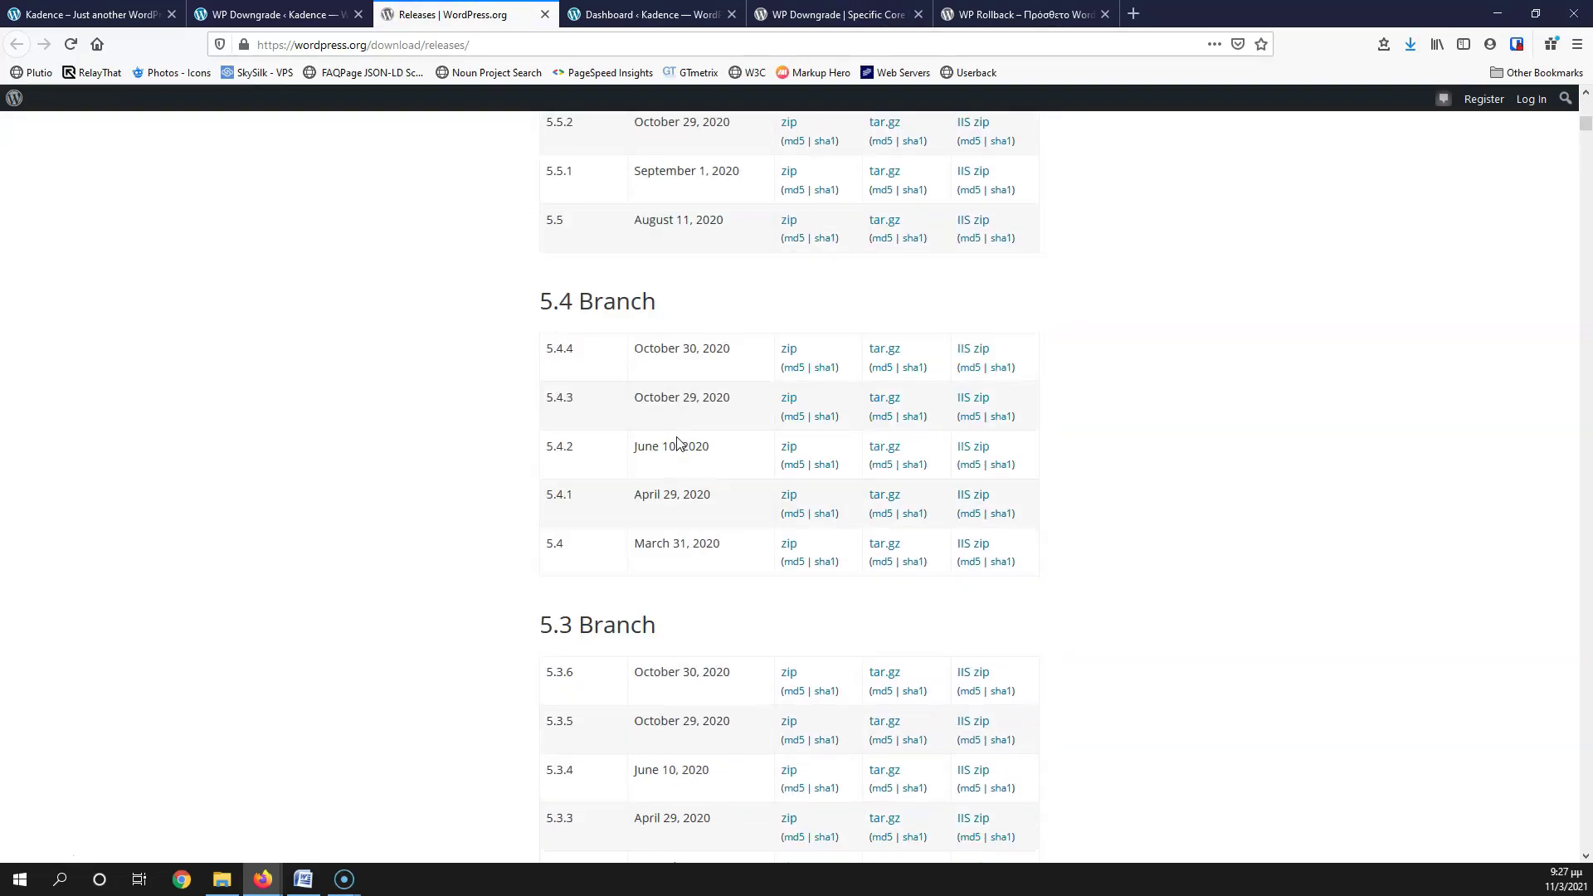
{"action": "scroll", "coordinate": [677, 437], "scroll_direction": "down", "scroll_amount": 2}
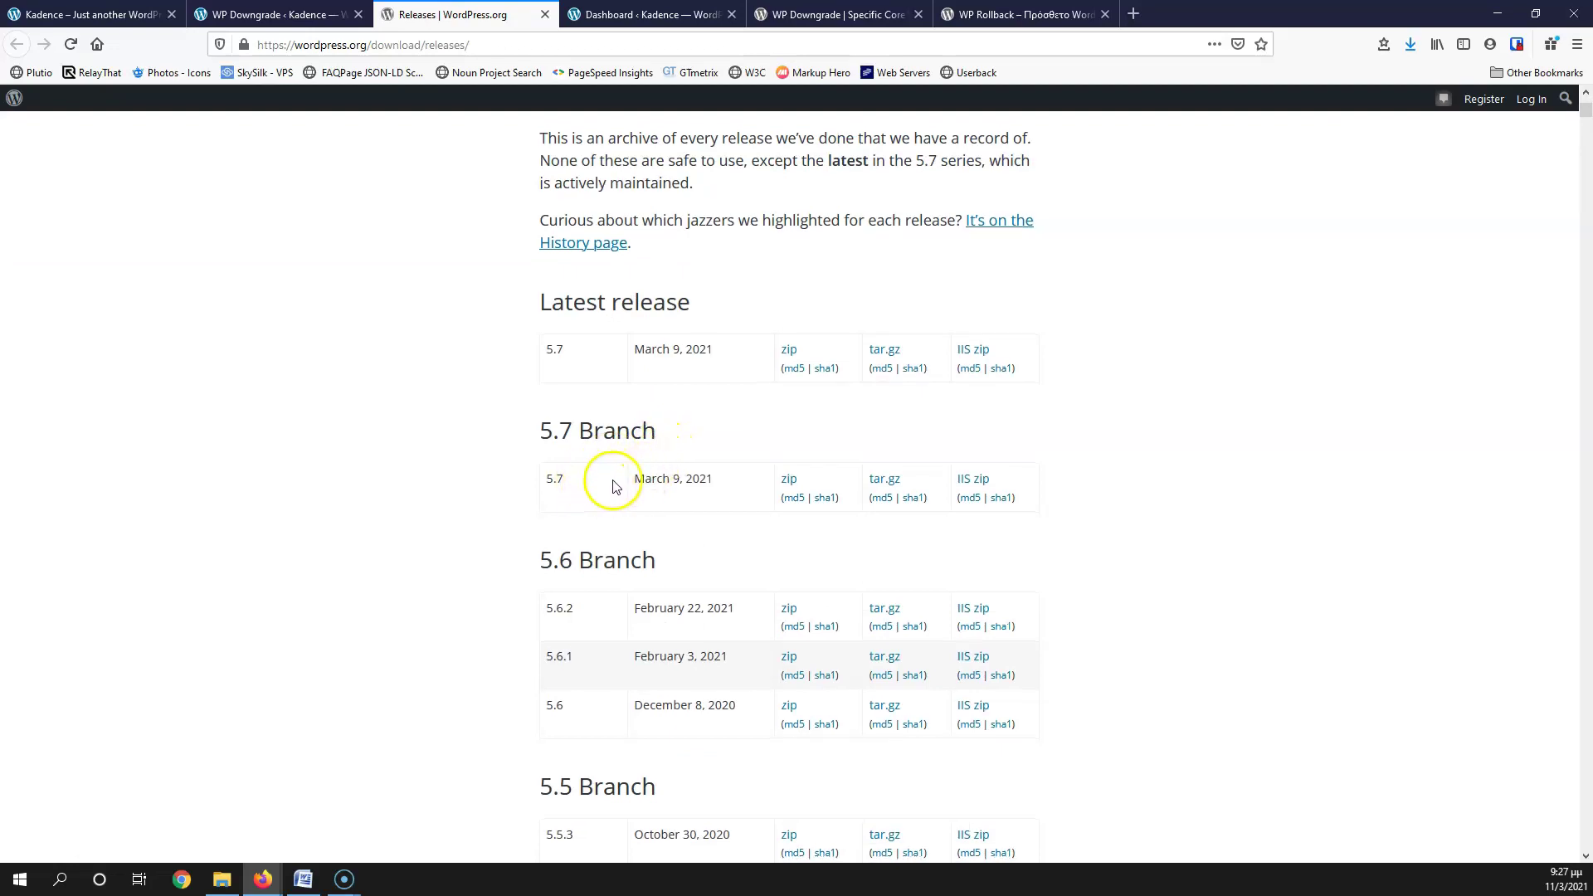
{"action": "scroll", "coordinate": [605, 481], "scroll_direction": "down", "scroll_amount": 3}
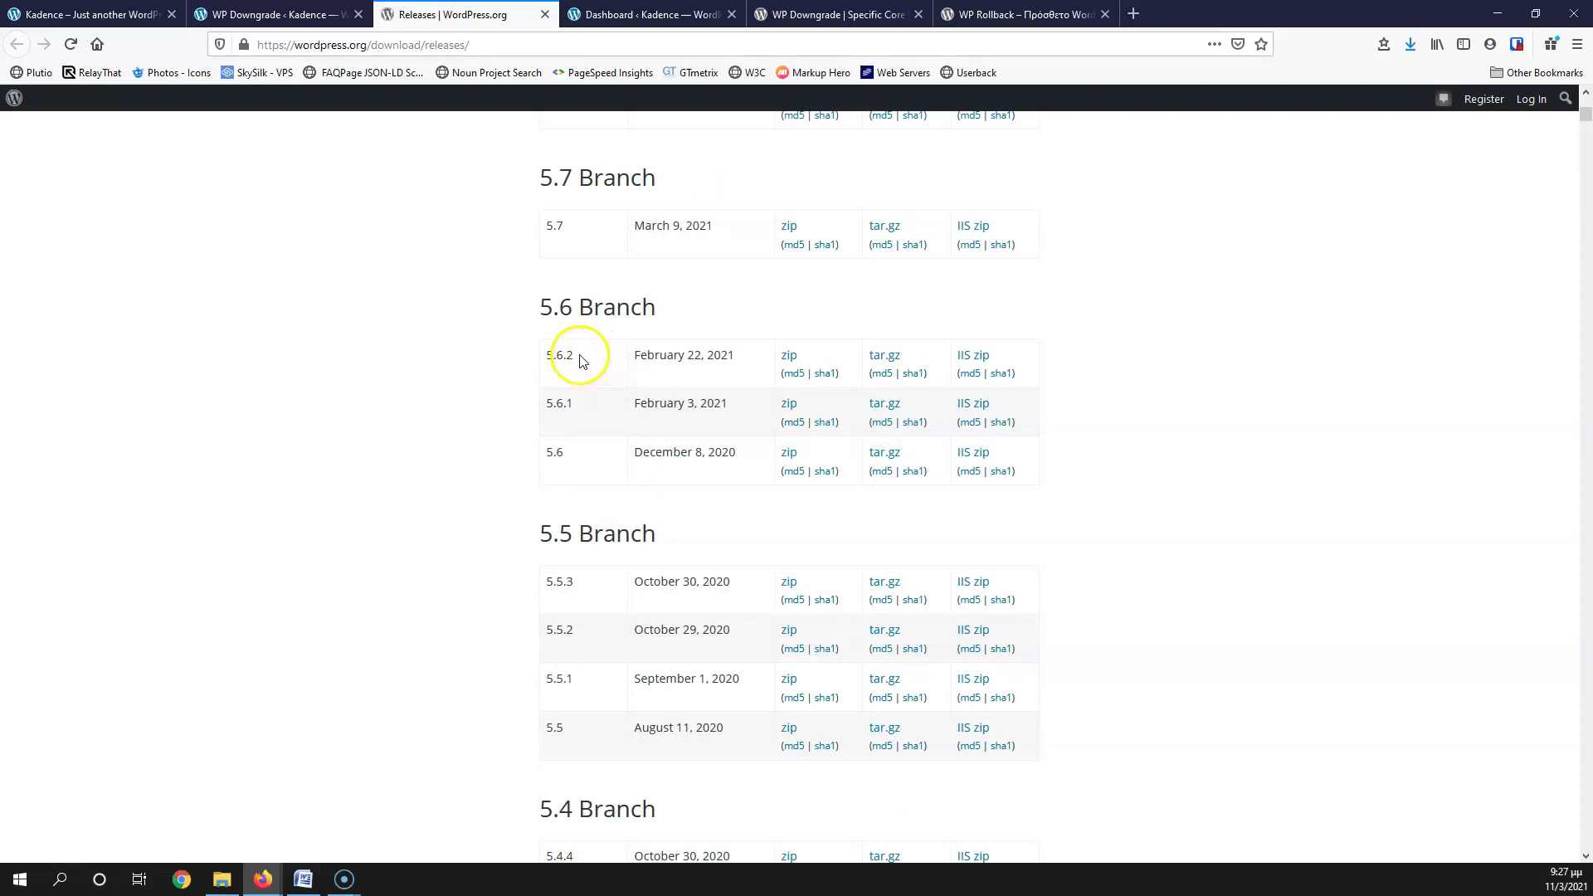
{"action": "left_click_drag", "start_coordinate": [572, 355], "coordinate": [547, 355]}
{"action": "key", "text": "ctrl+c"}
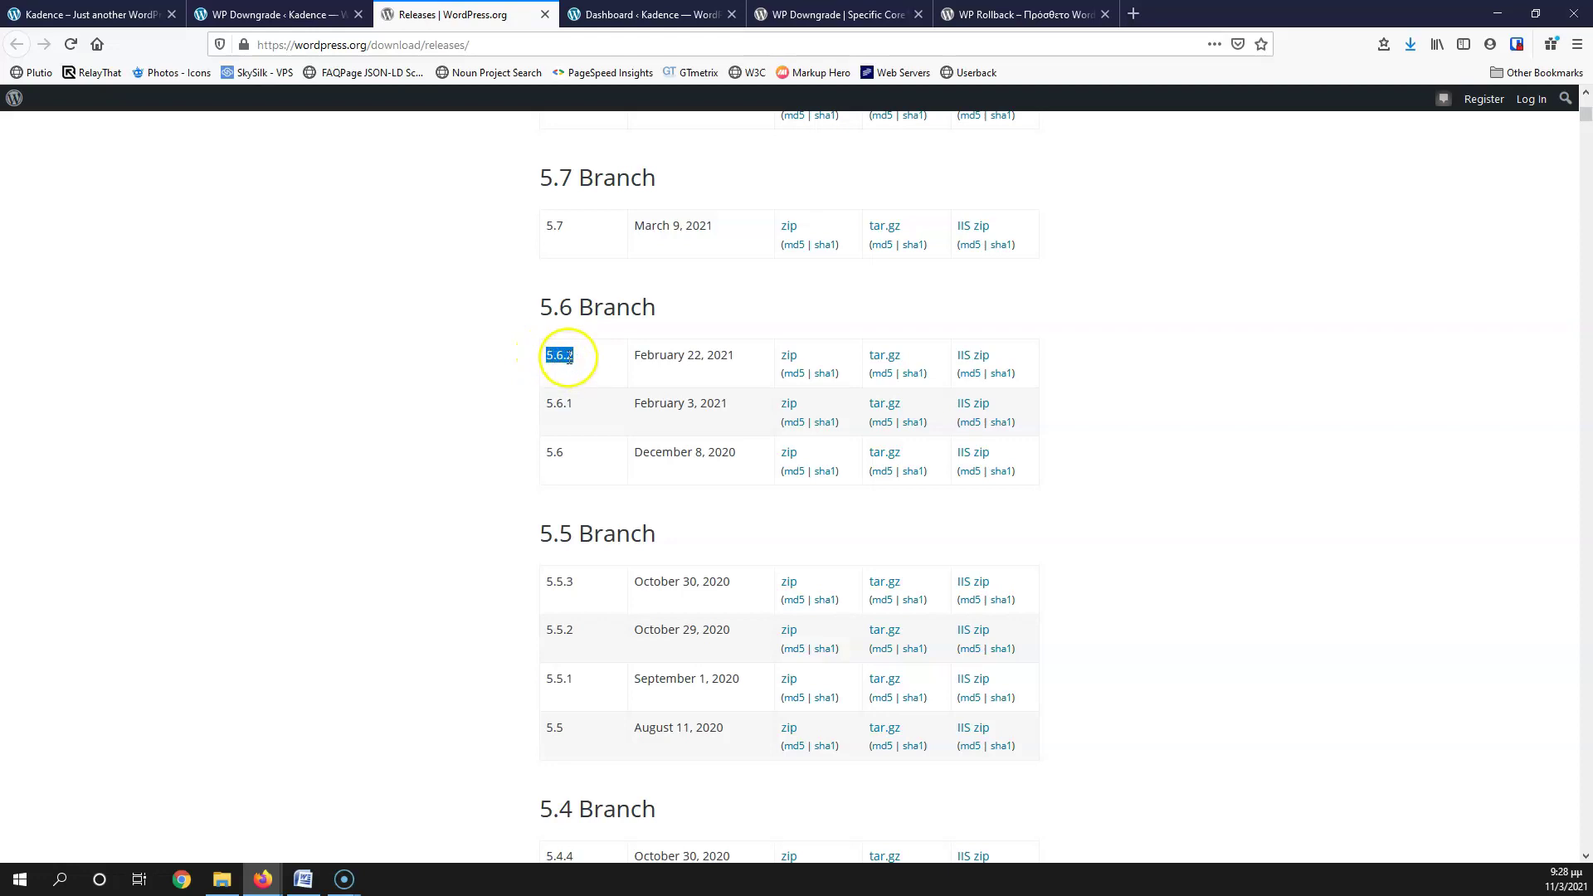
Set the WordPress target version to 5.6.2 in the WP Downgrade options and save the changes
{"action": "left_click", "coordinate": [266, 14]}
{"action": "left_click", "coordinate": [394, 291]}
{"action": "key", "text": "ctrl+v"}
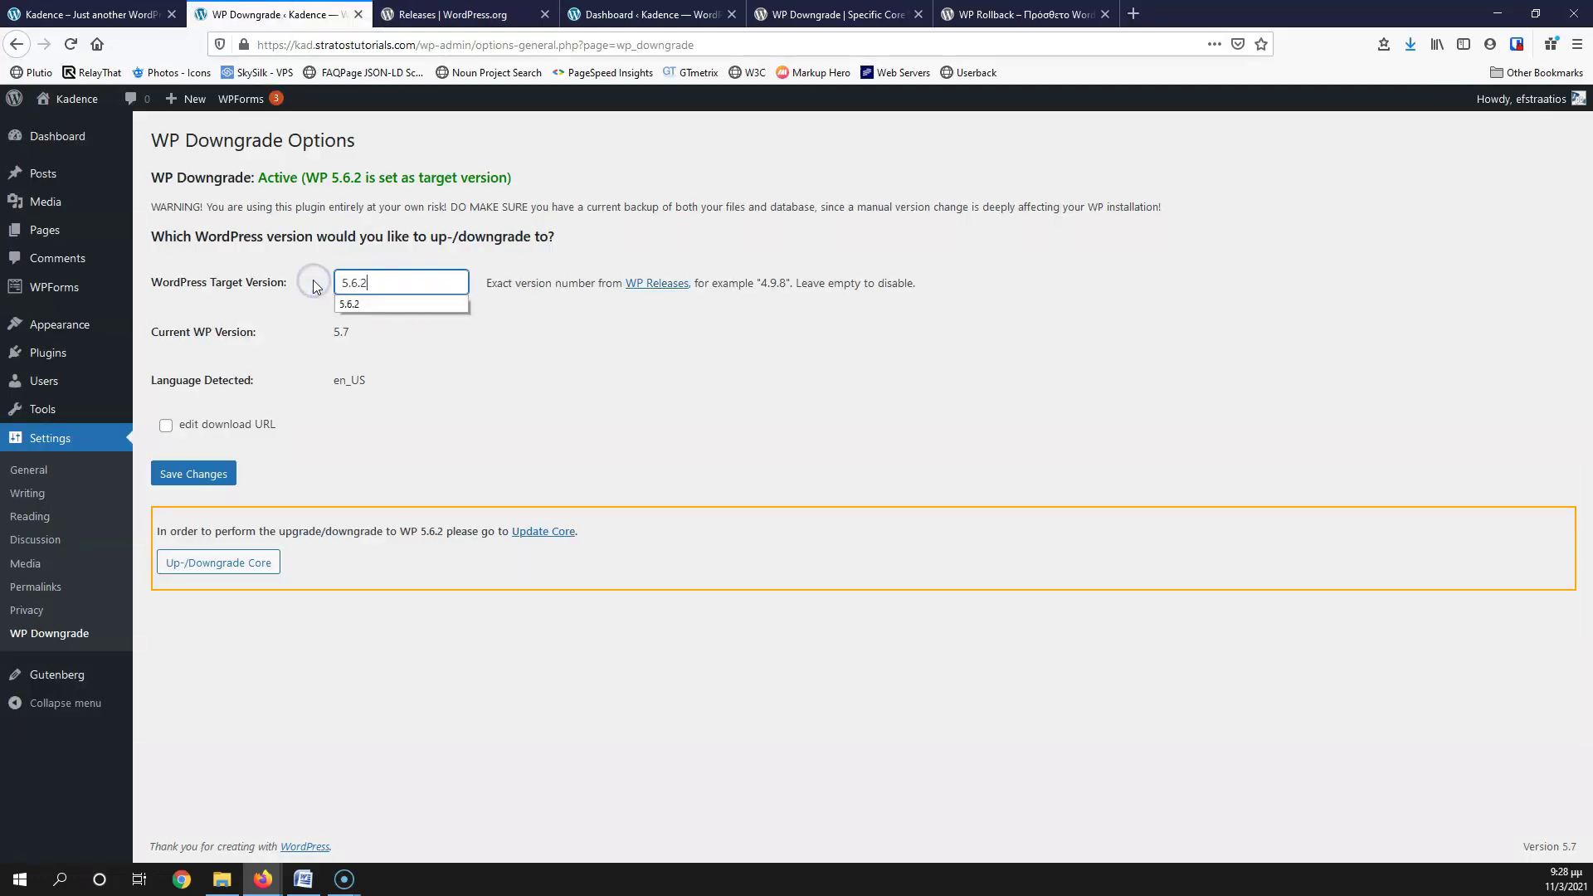
{"action": "left_click", "coordinate": [315, 284]}
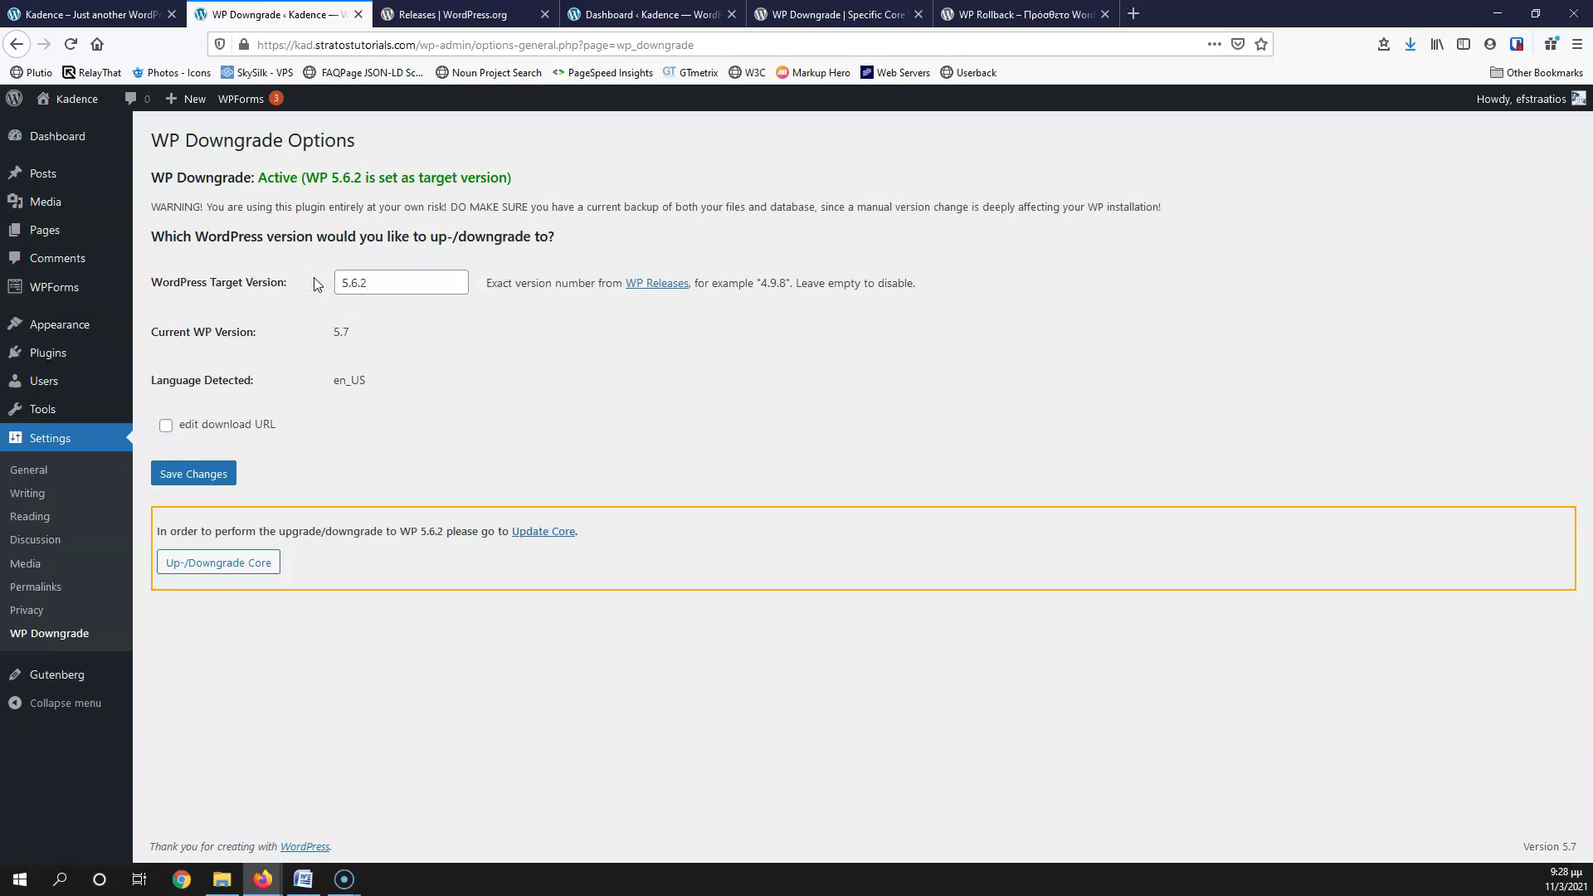
{"action": "left_click", "coordinate": [200, 482]}
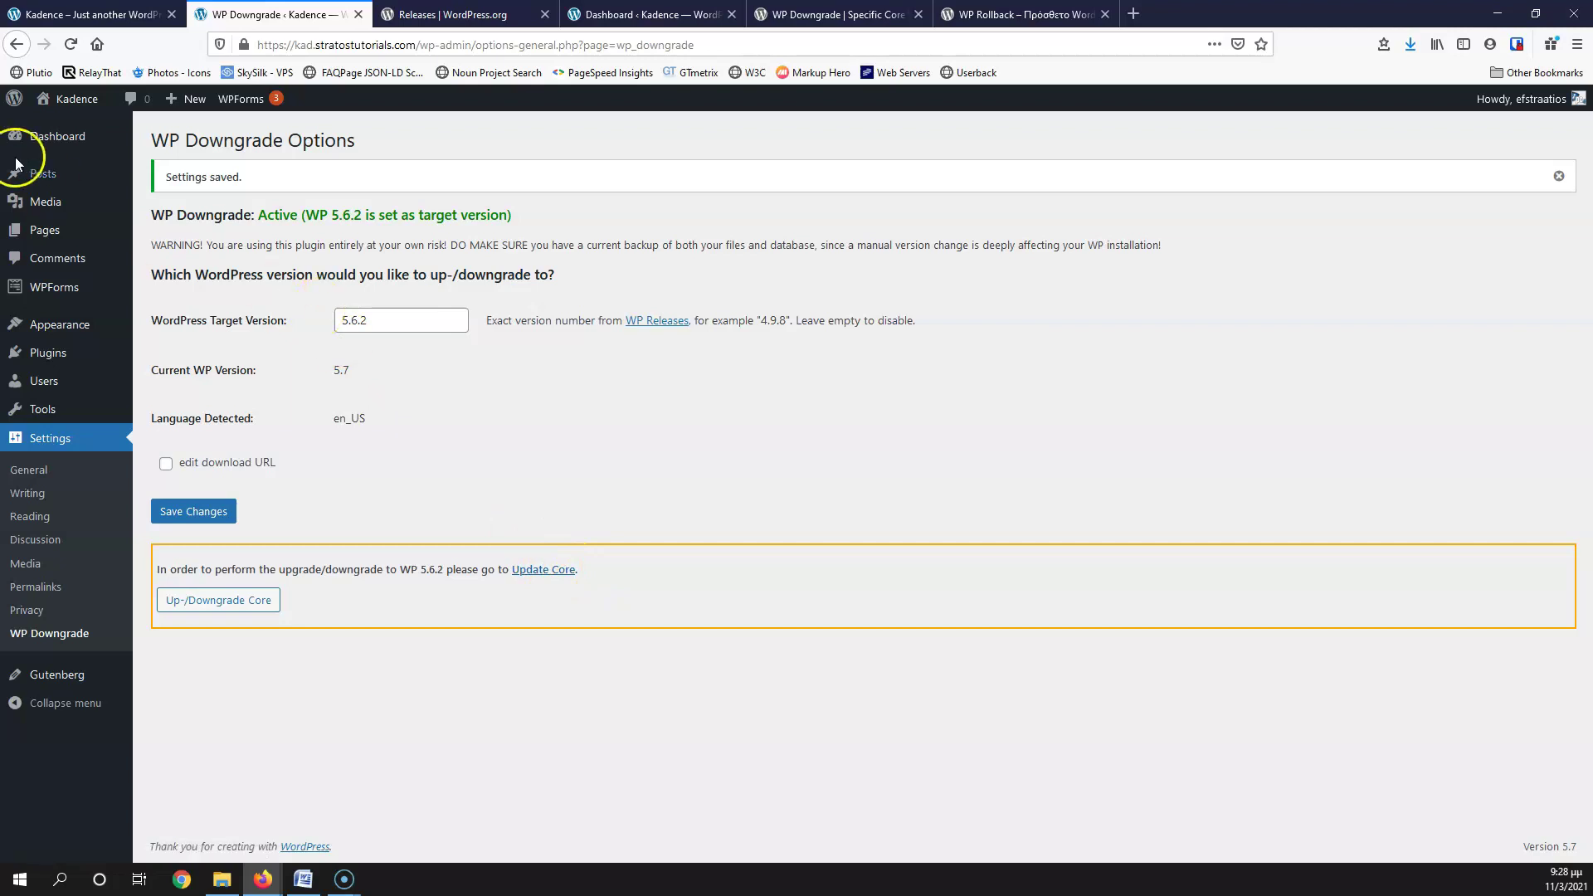
Re-install WordPress version 5.6.2 from the WordPress Updates page, and reopen that page to check the current version
{"action": "mouse_move", "coordinate": [59, 139]}
{"action": "left_click", "coordinate": [161, 170]}
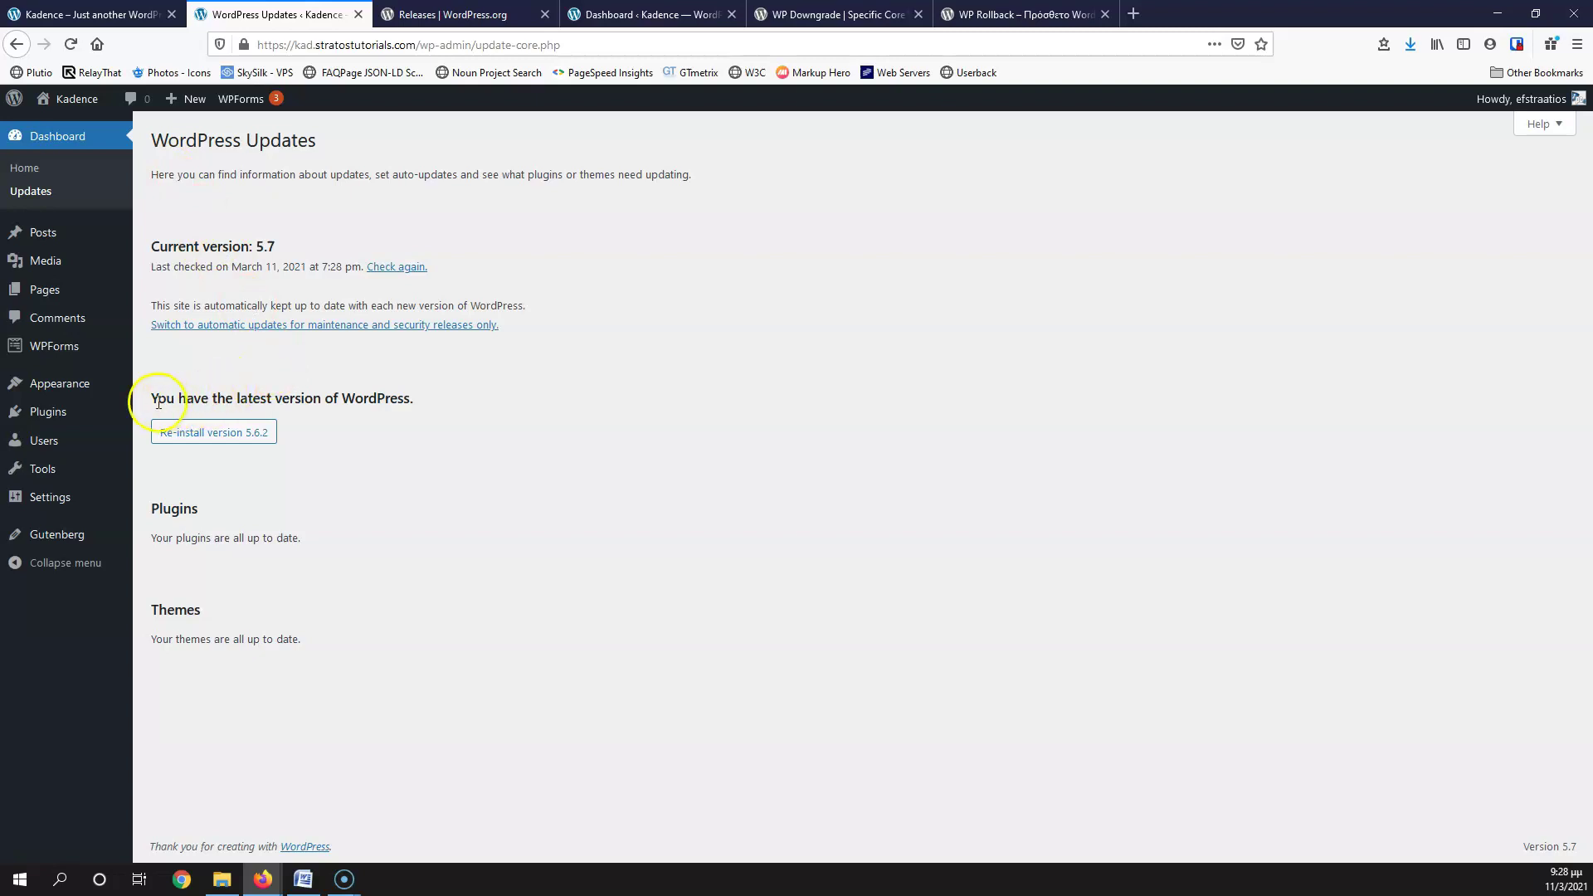
{"action": "left_click", "coordinate": [222, 435]}
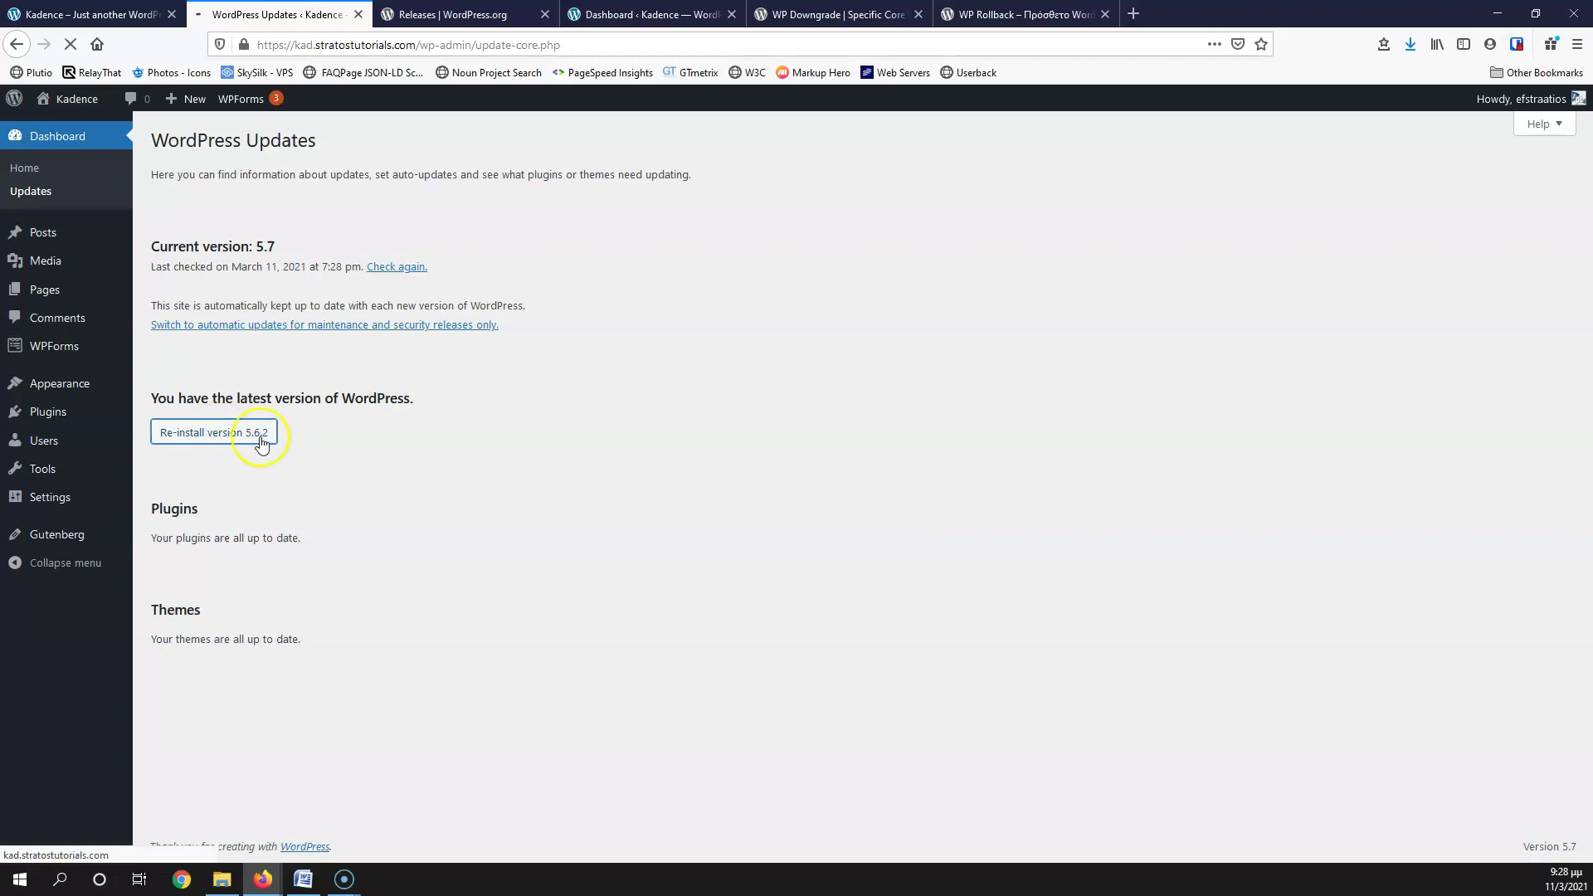
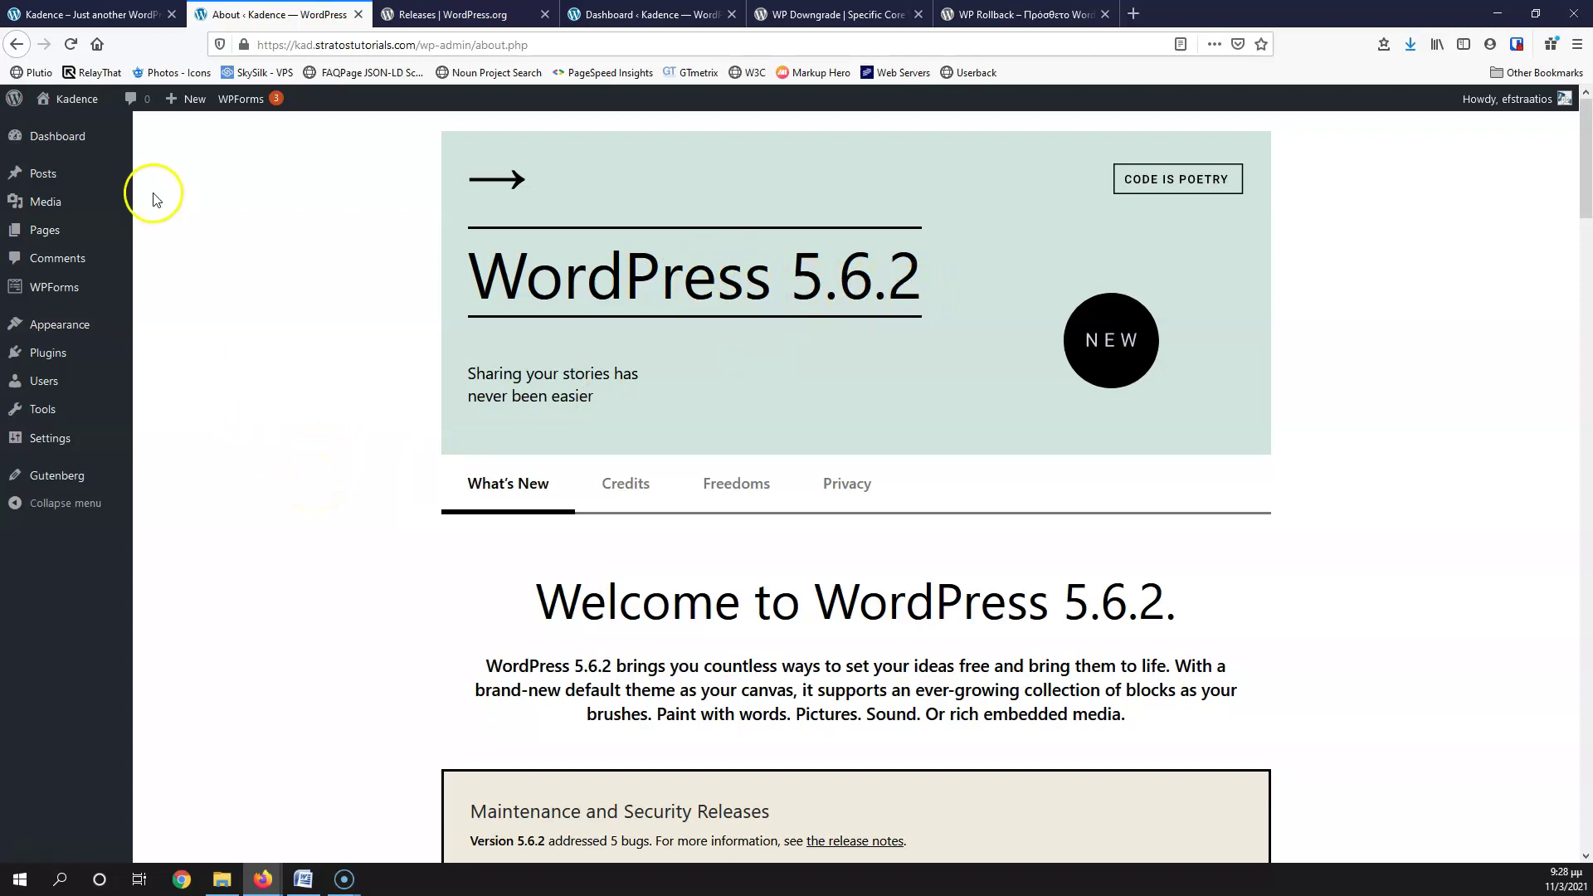
{"action": "mouse_move", "coordinate": [64, 139]}
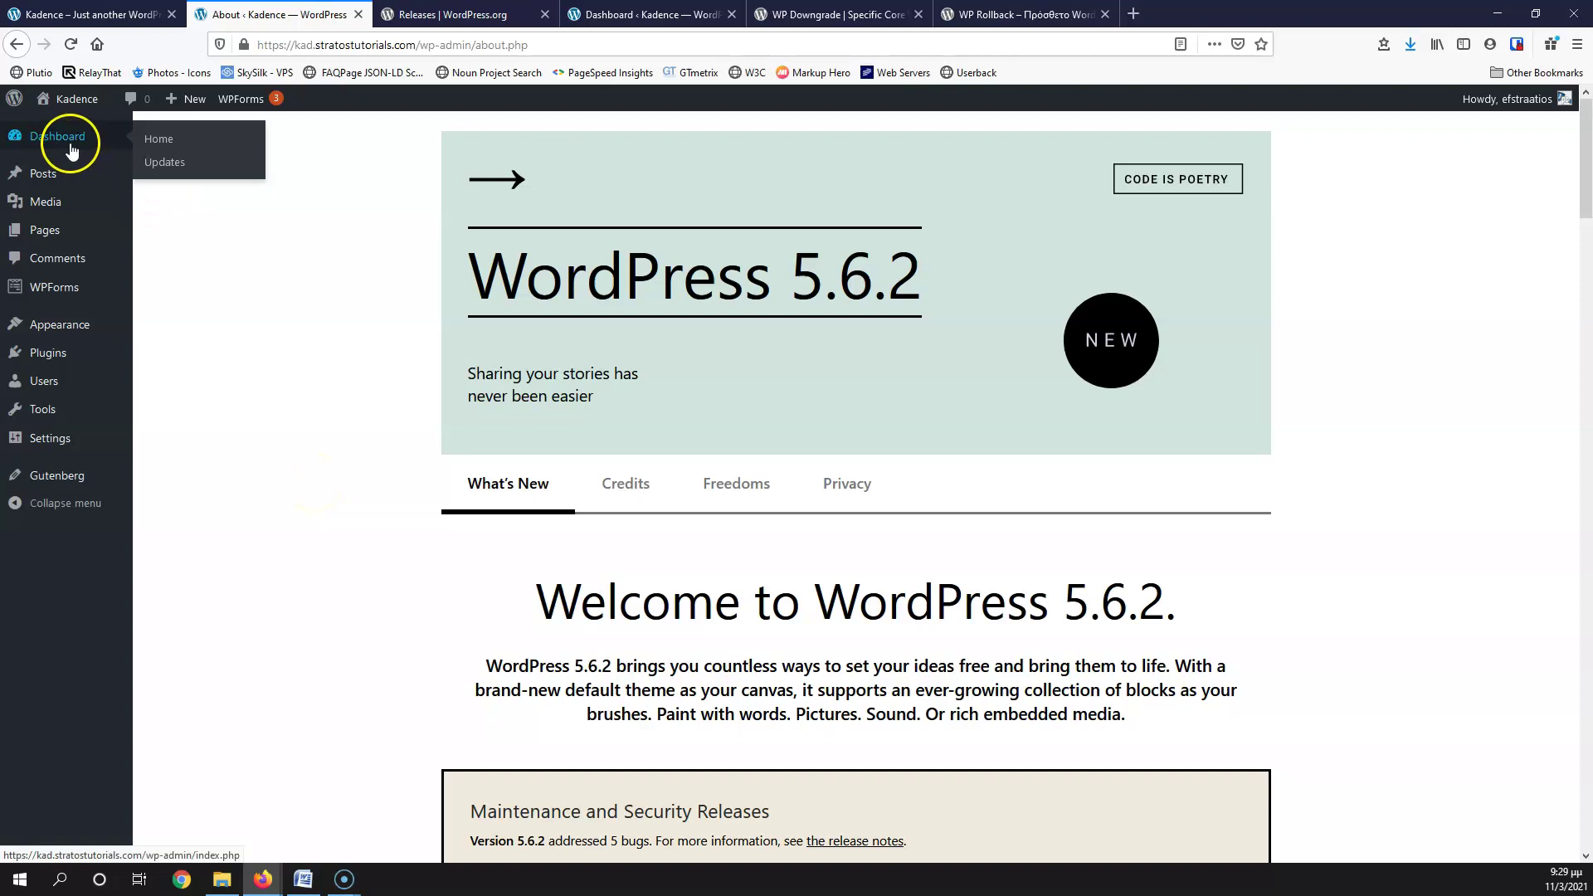
{"action": "left_click", "coordinate": [164, 166]}
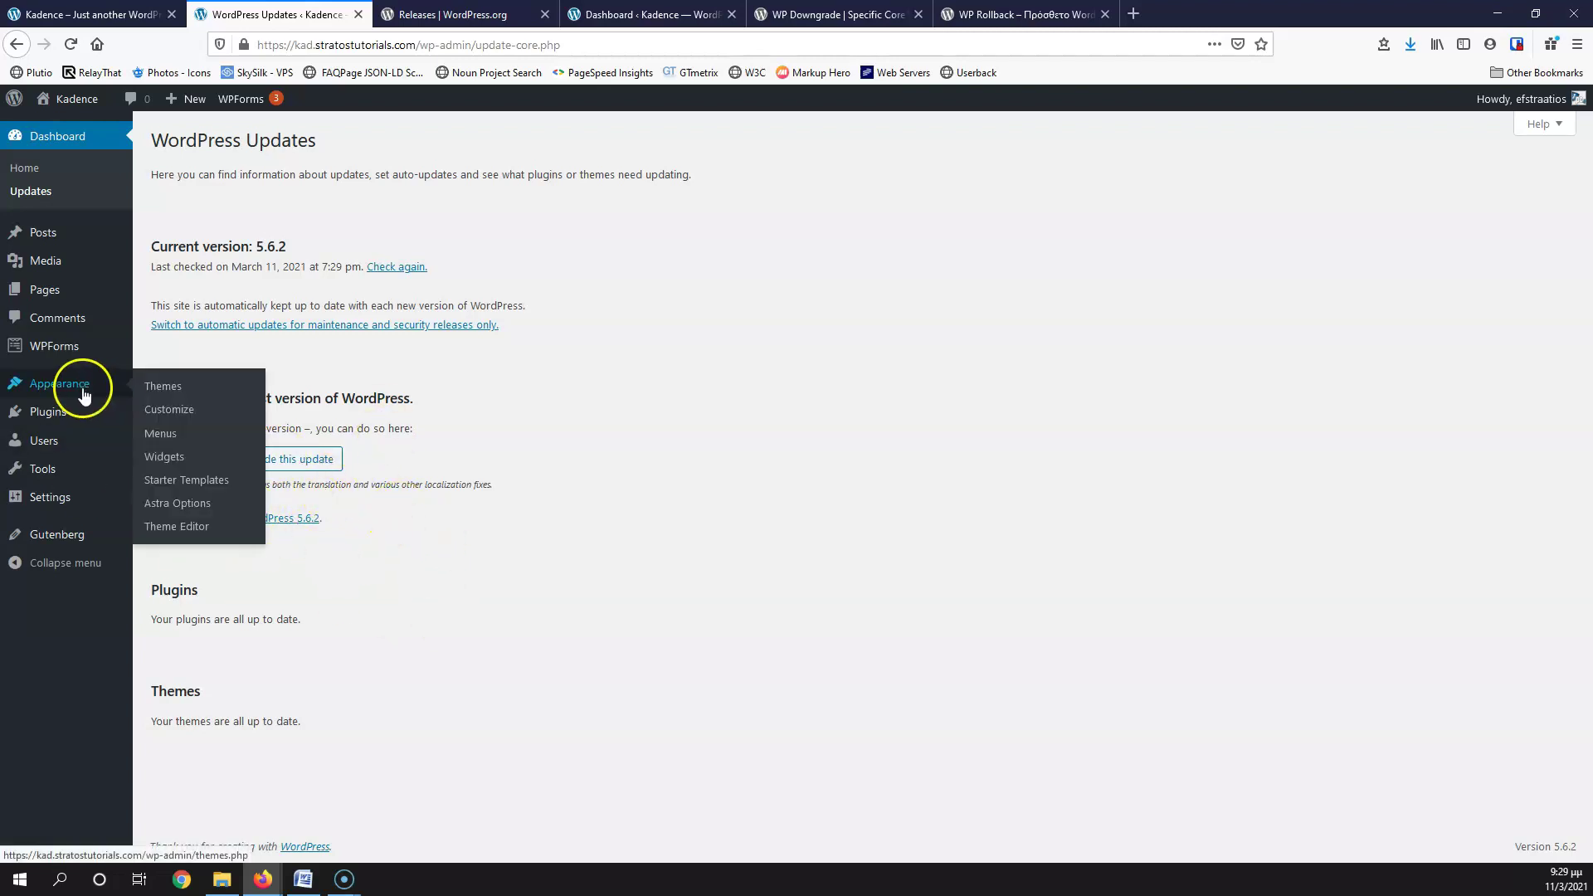
Deactivate the WP Downgrade | Specific Core Version plugin in the installed plugins list and delete it
{"action": "mouse_move", "coordinate": [57, 419]}
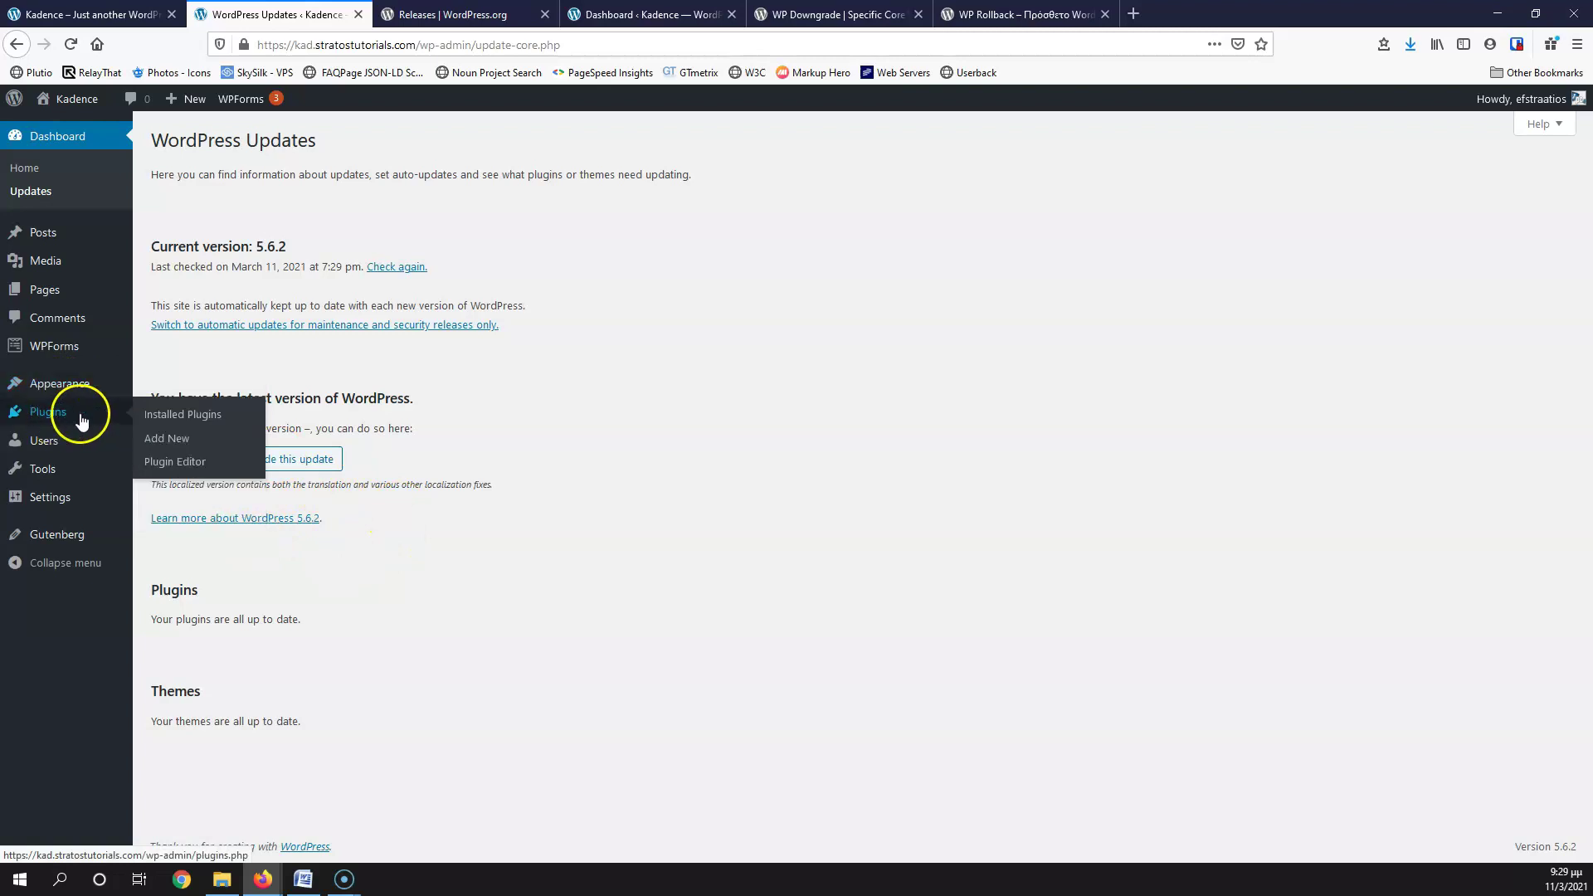
{"action": "left_click", "coordinate": [182, 415]}
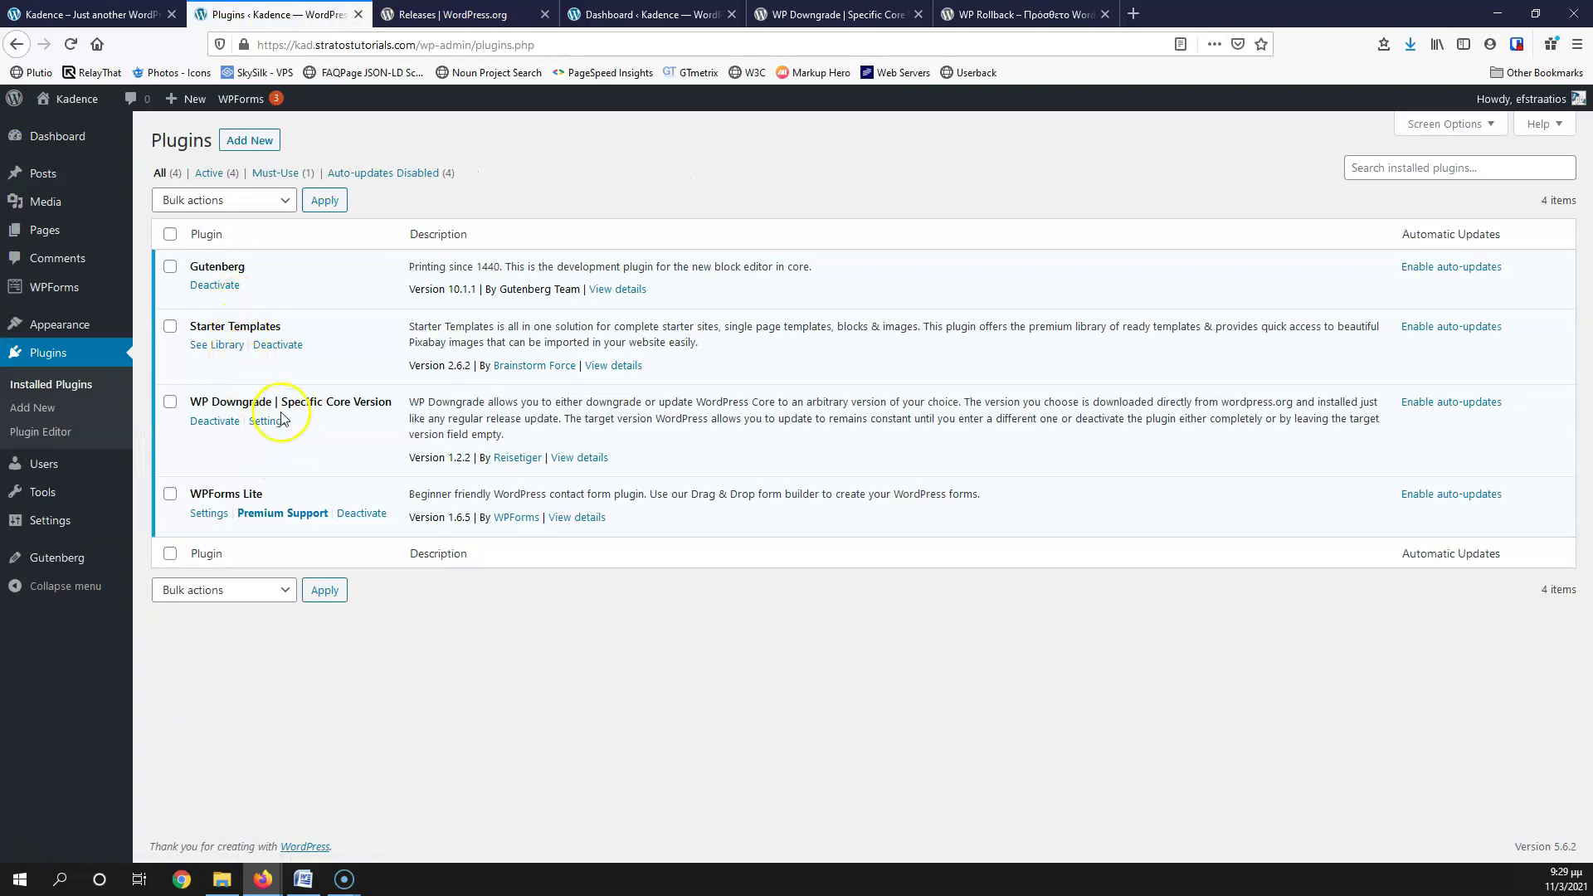
{"action": "left_click", "coordinate": [232, 423]}
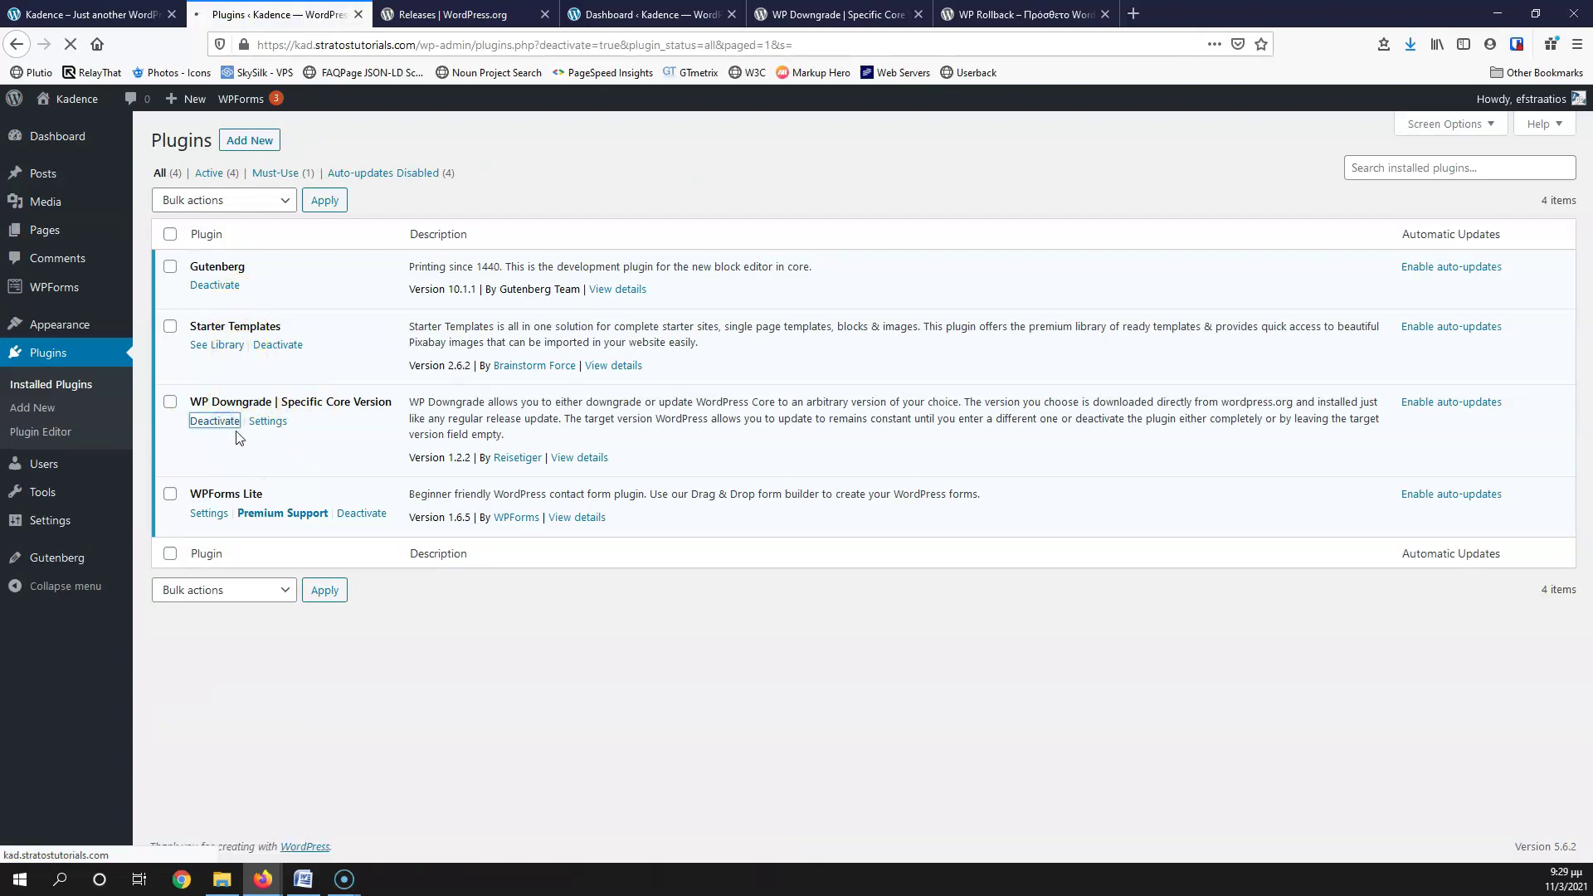
{"action": "left_click", "coordinate": [259, 539]}
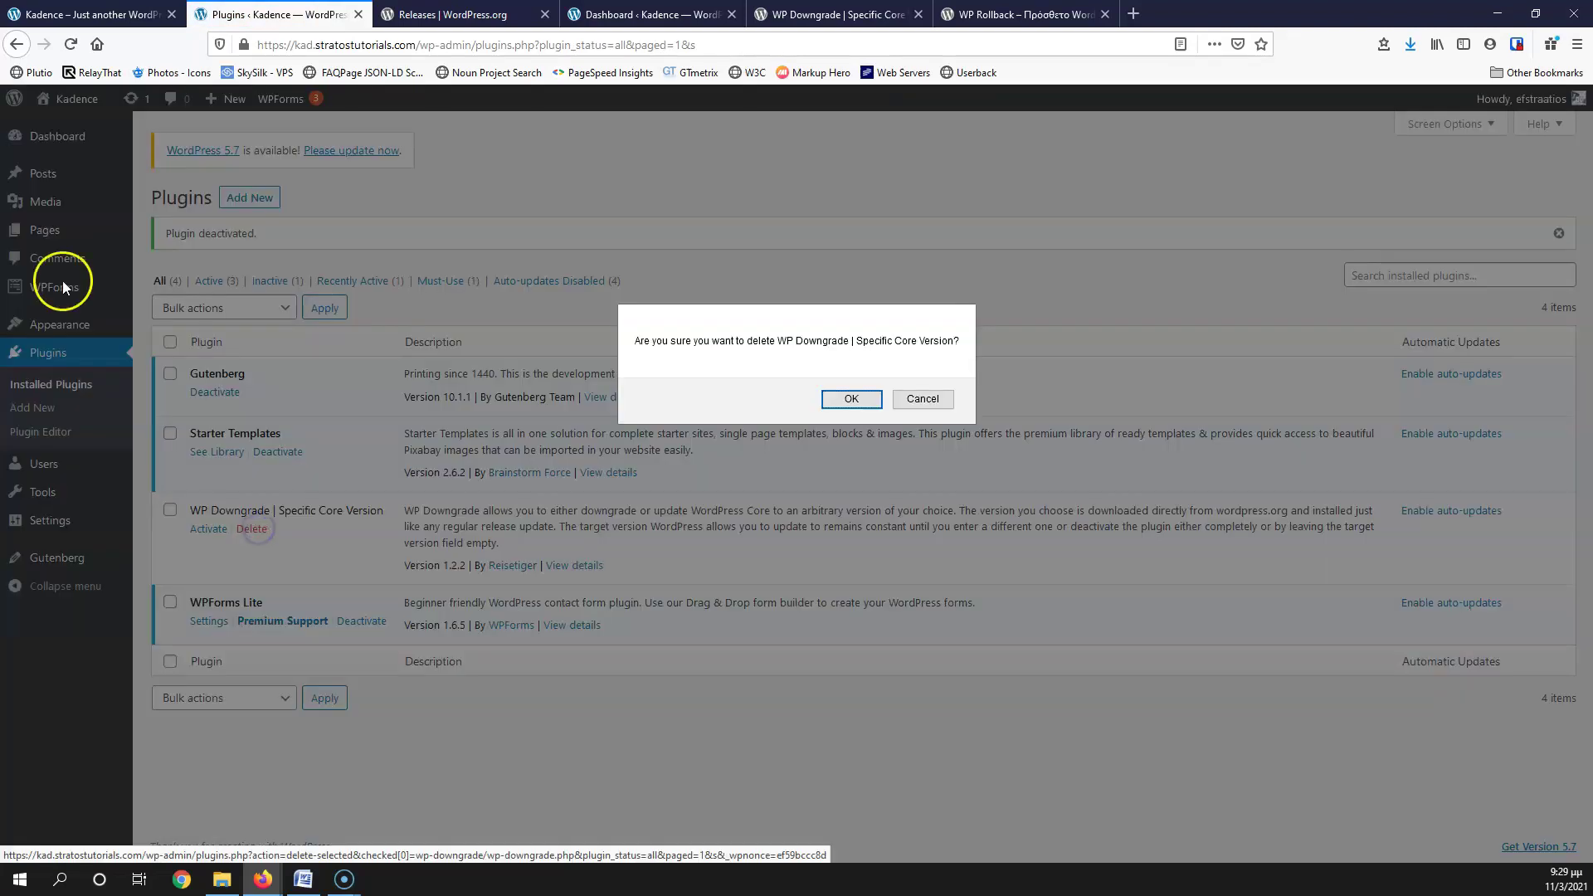
{"action": "left_click", "coordinate": [856, 402]}
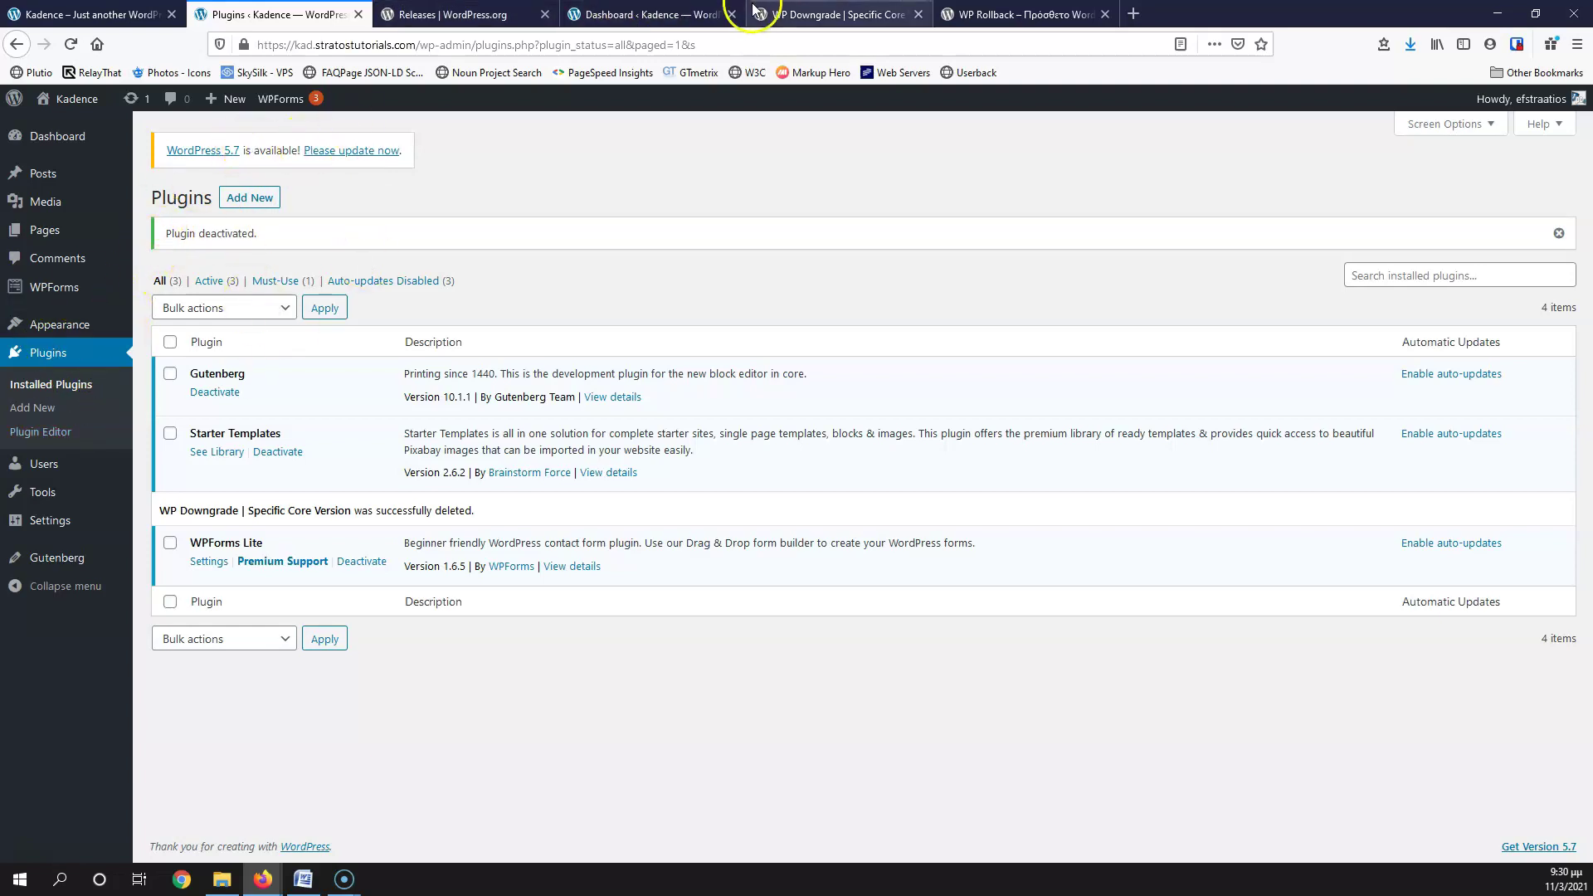
Copy the name WP Rollback from the plugin's WordPress.org page and search for it among the plugins to add
{"action": "left_click", "coordinate": [815, 16]}
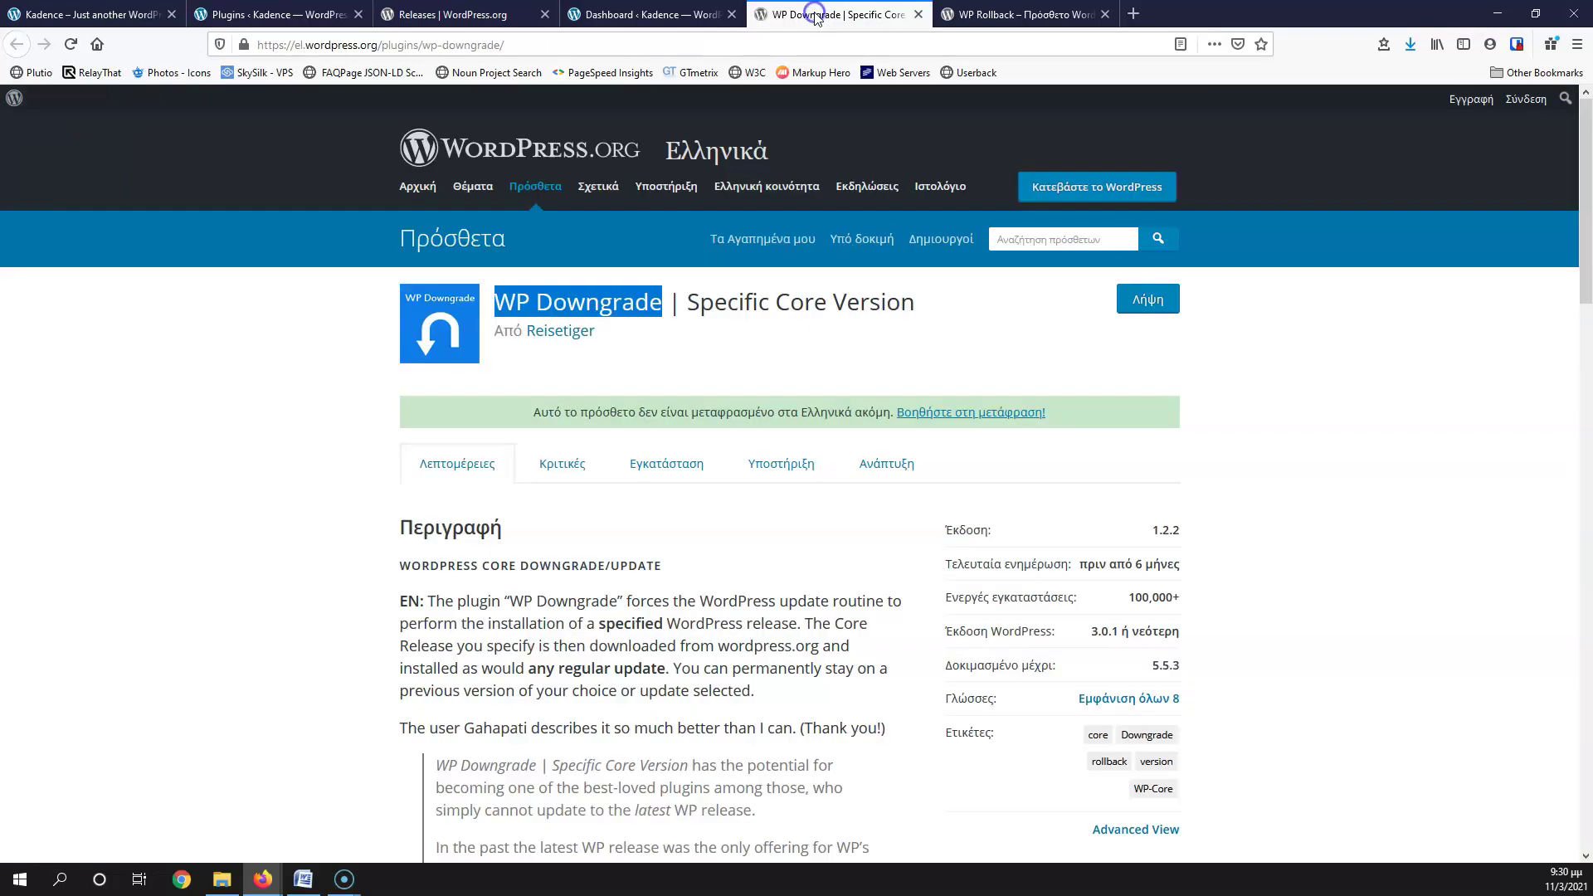
{"action": "left_click", "coordinate": [962, 12]}
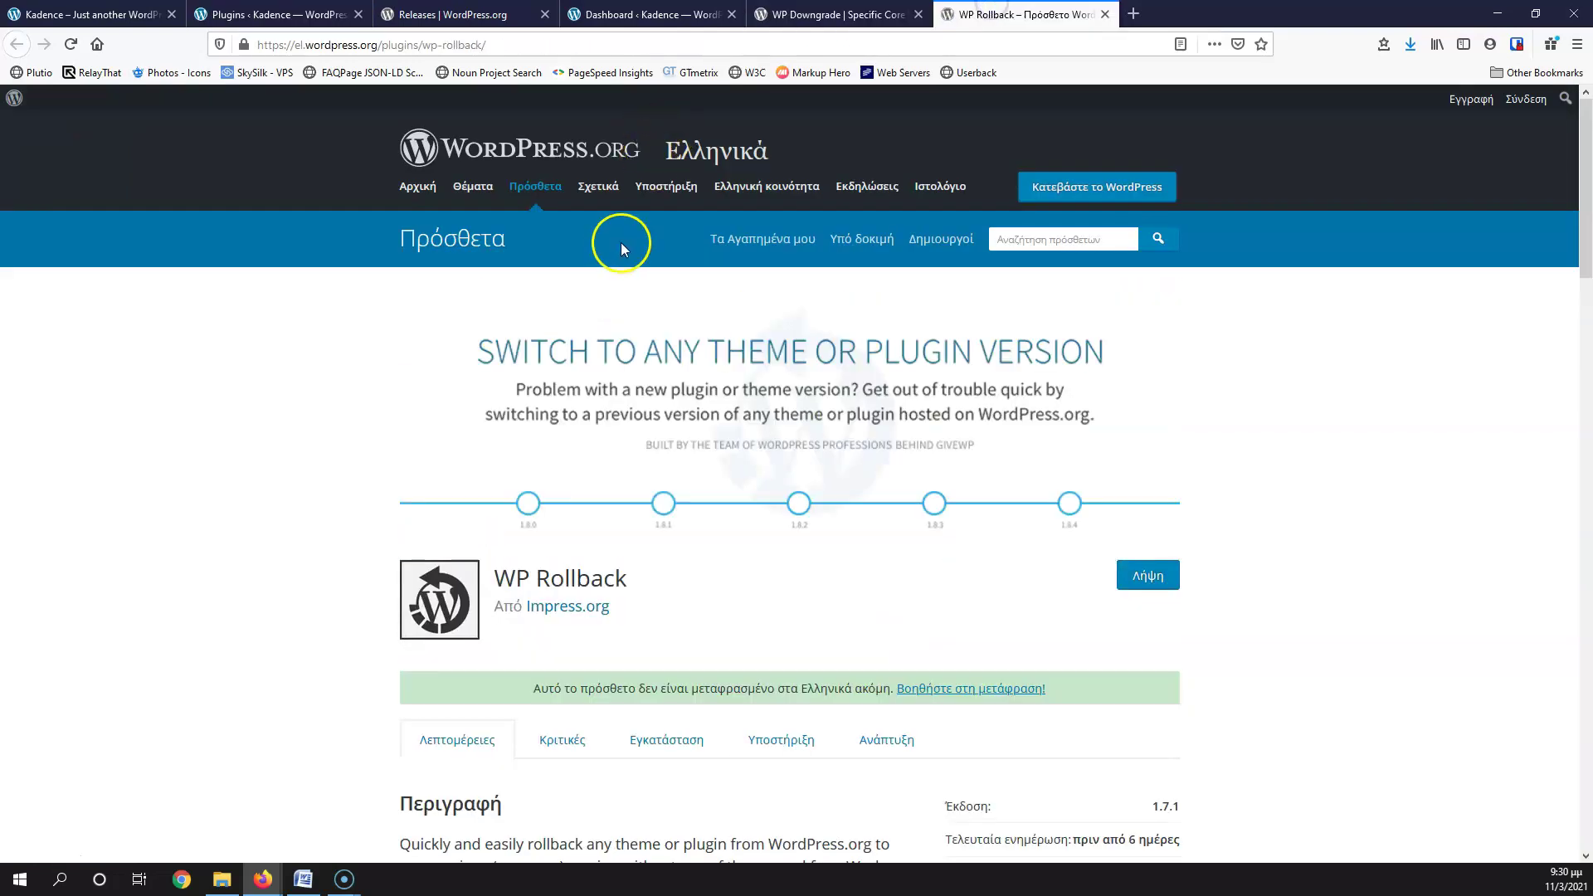
{"action": "scroll", "coordinate": [399, 415], "scroll_direction": "down", "scroll_amount": 2}
{"action": "left_click_drag", "start_coordinate": [639, 414], "coordinate": [497, 414]}
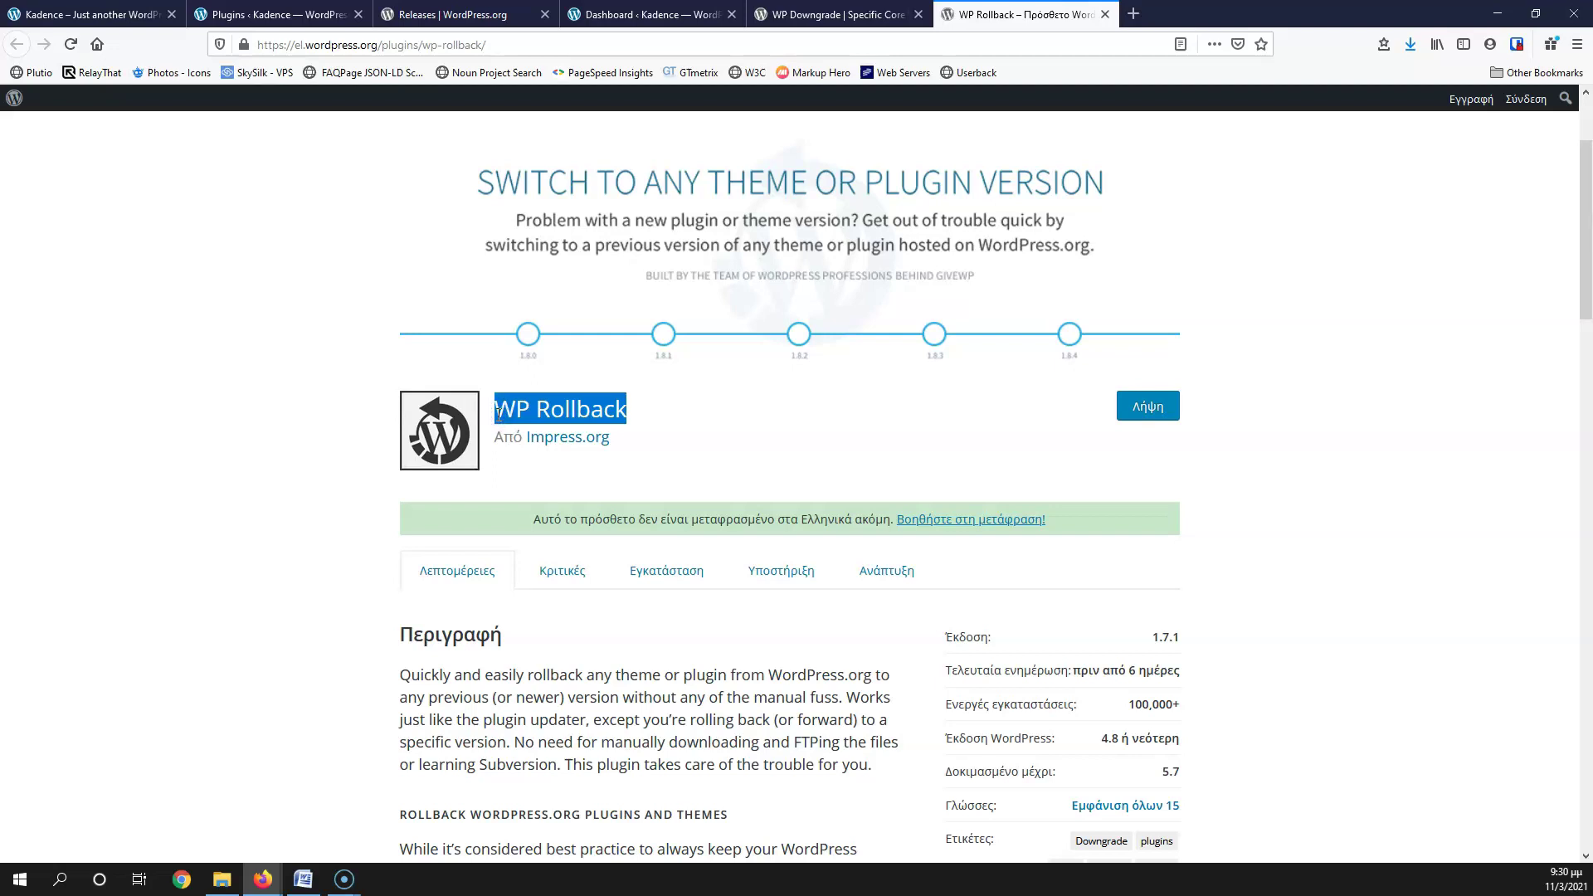
{"action": "left_click", "coordinate": [298, 14]}
{"action": "left_click", "coordinate": [249, 202]}
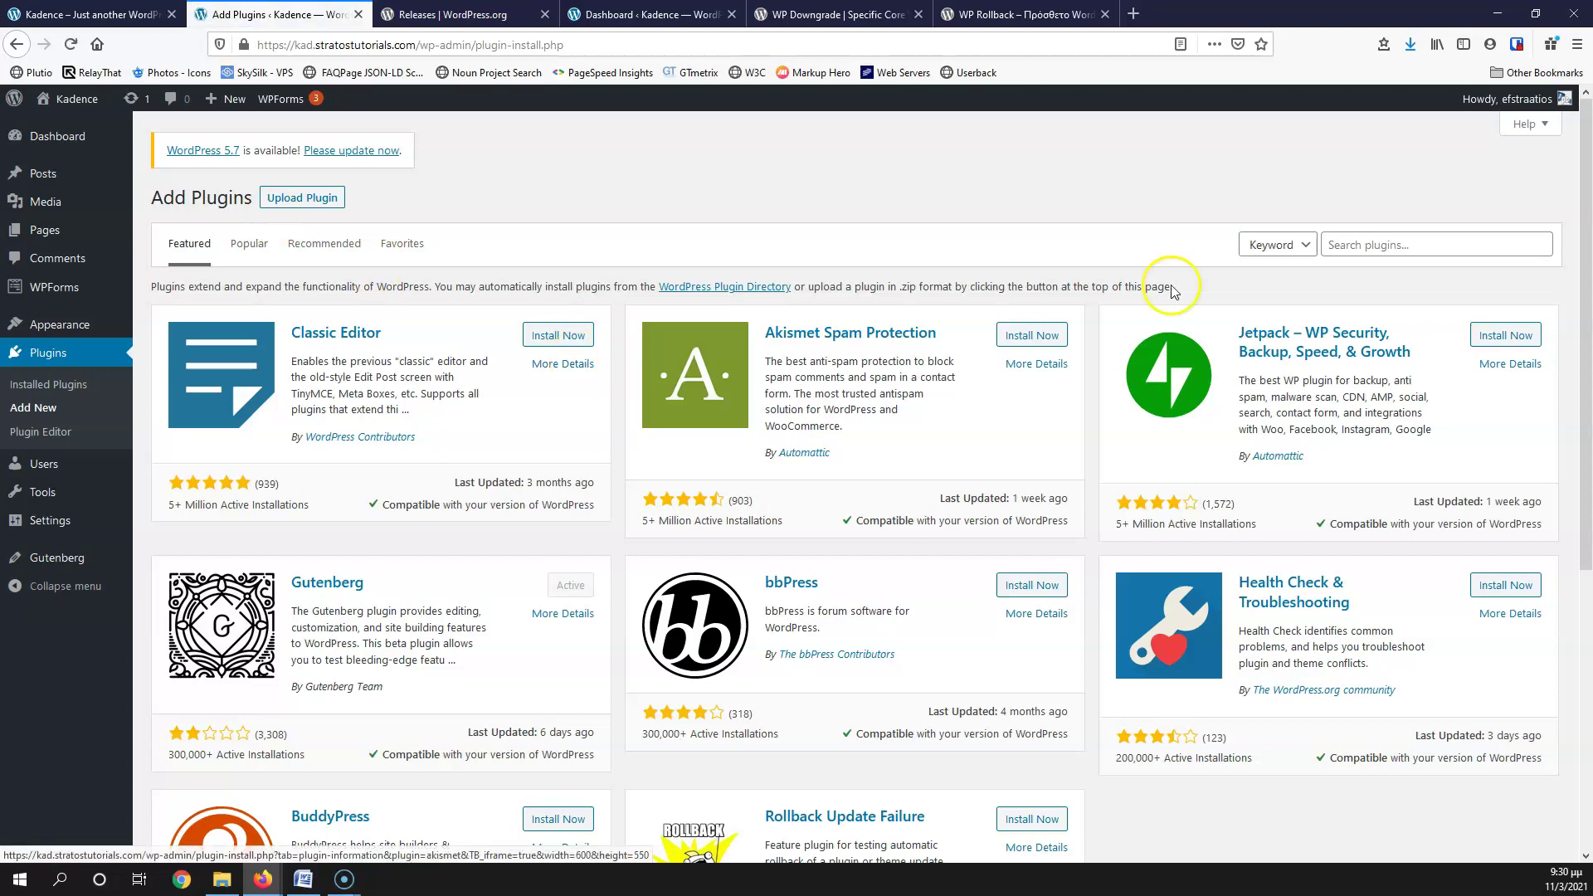
{"action": "left_click", "coordinate": [1356, 240]}
{"action": "type", "text": "WP Rollback"}
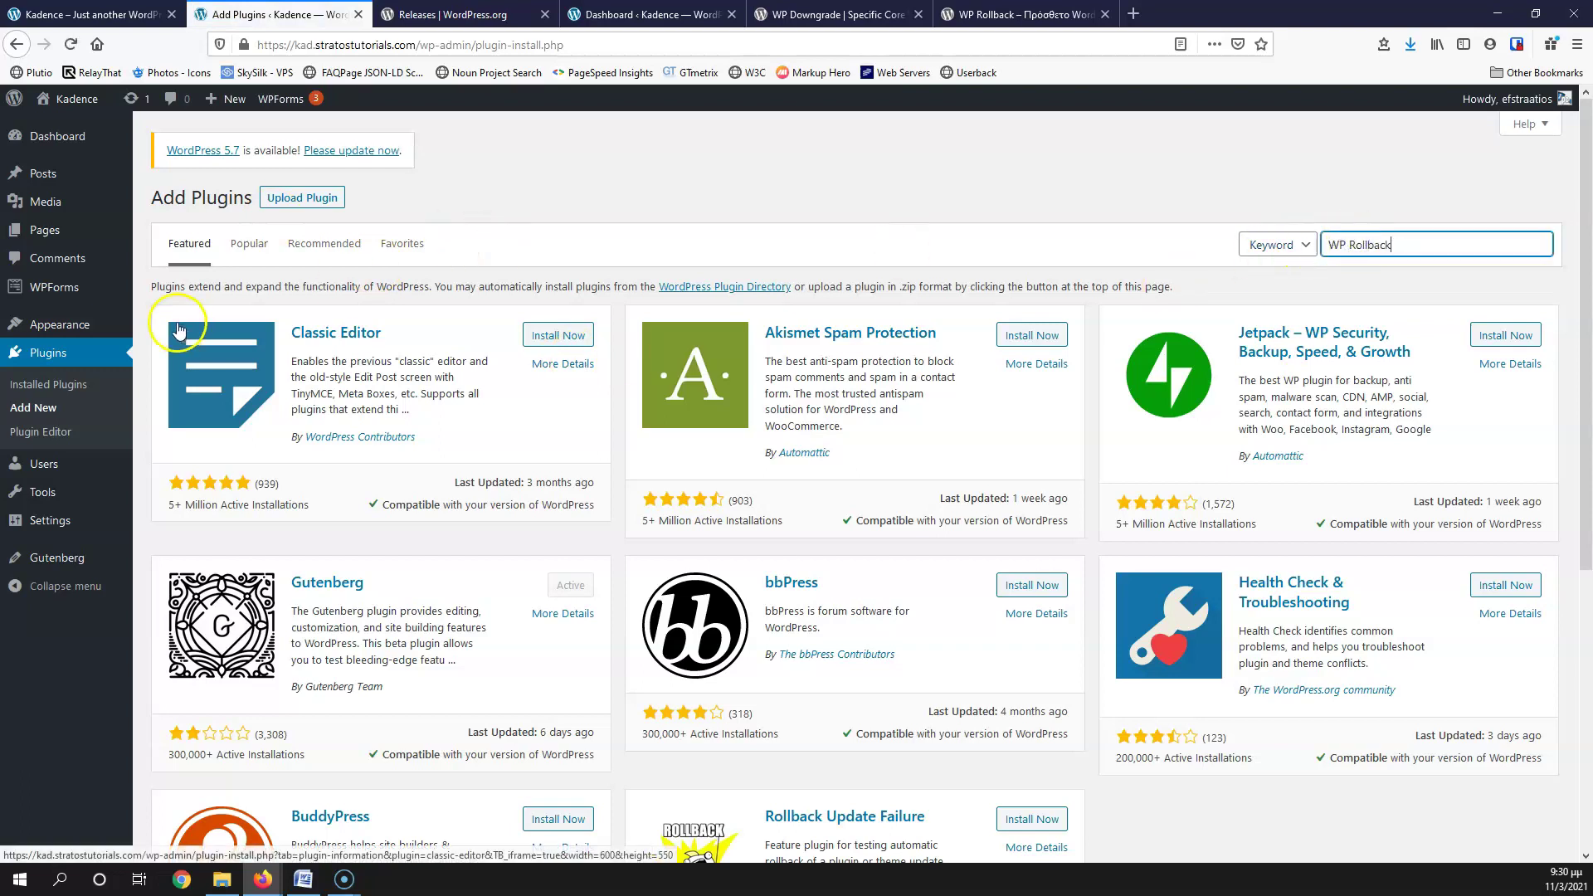
Open the Themes page in a separate tab and view the Astra theme's details and version
{"action": "mouse_move", "coordinate": [64, 320]}
{"action": "middle_click", "coordinate": [143, 330]}
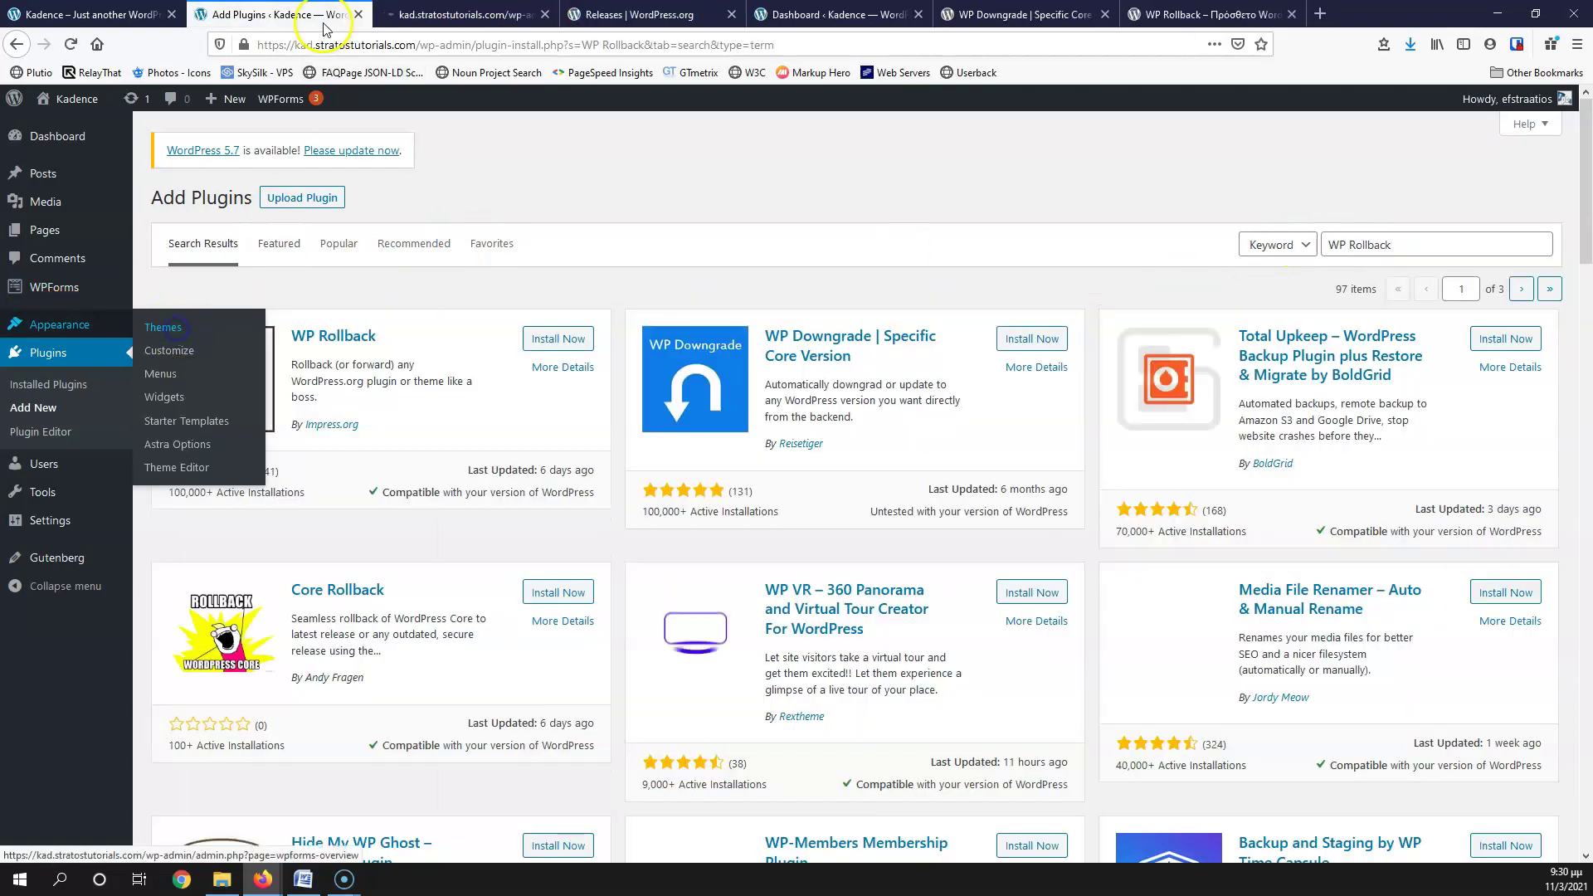
{"action": "left_click", "coordinate": [445, 12]}
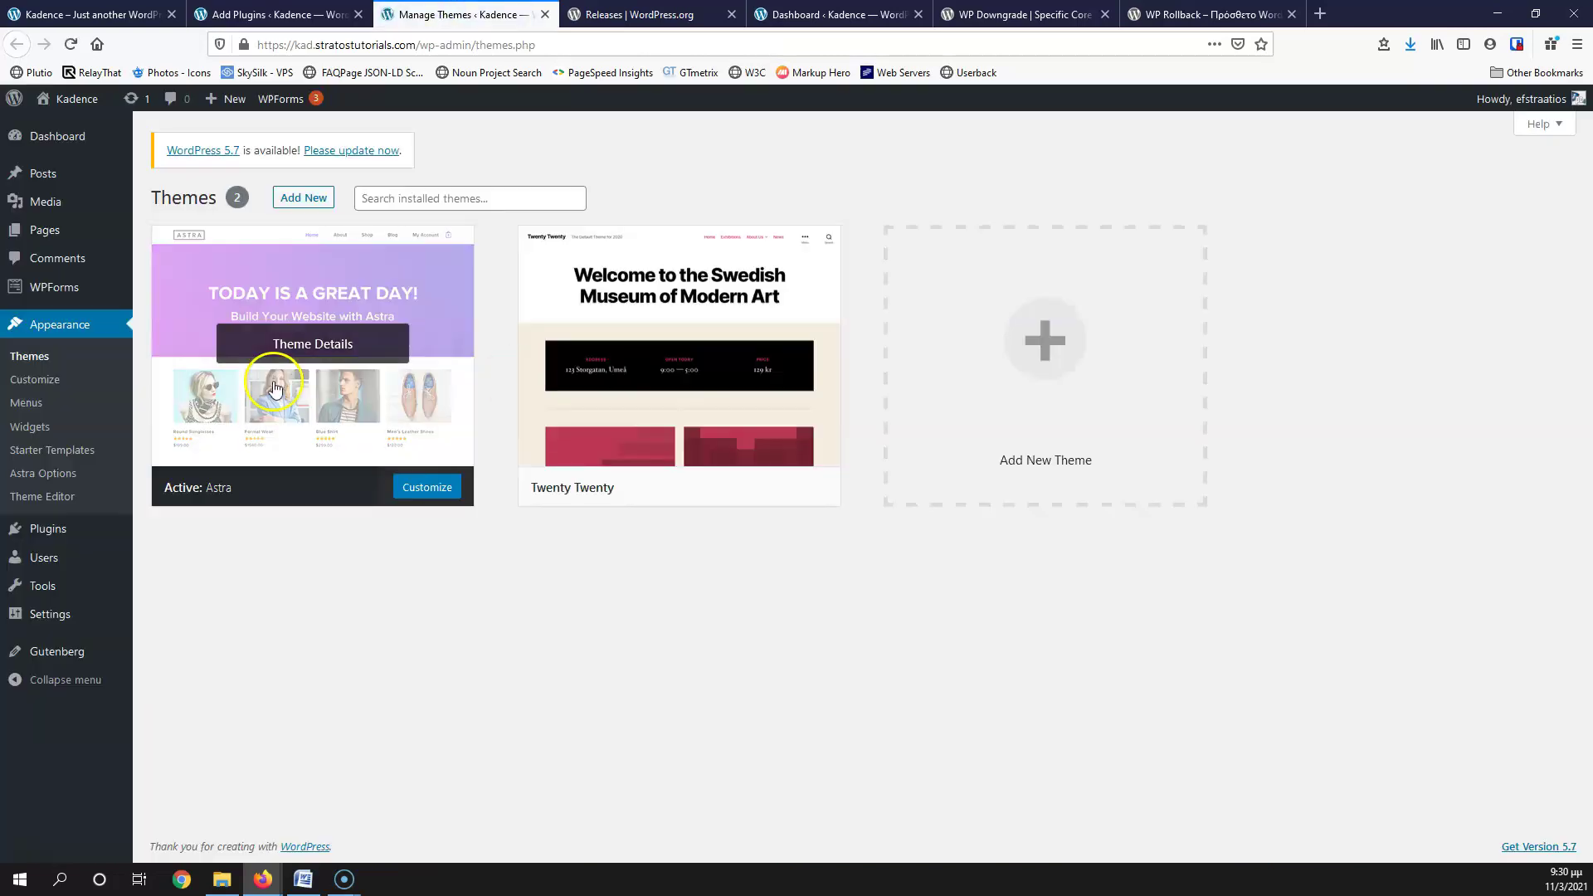
{"action": "left_click", "coordinate": [274, 384]}
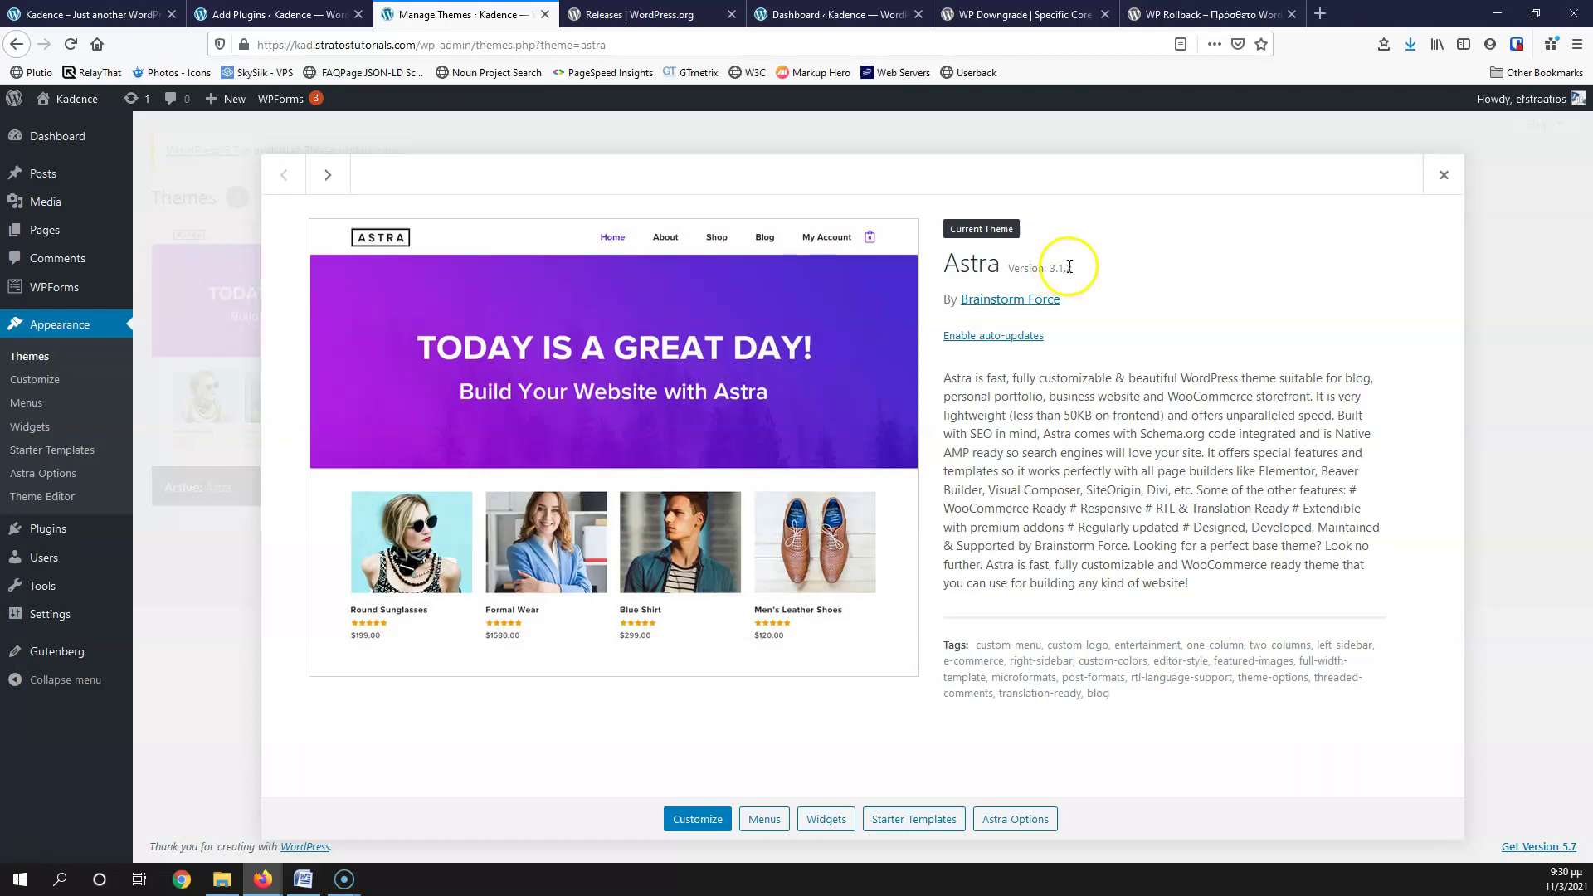
{"action": "left_click", "coordinate": [1443, 175]}
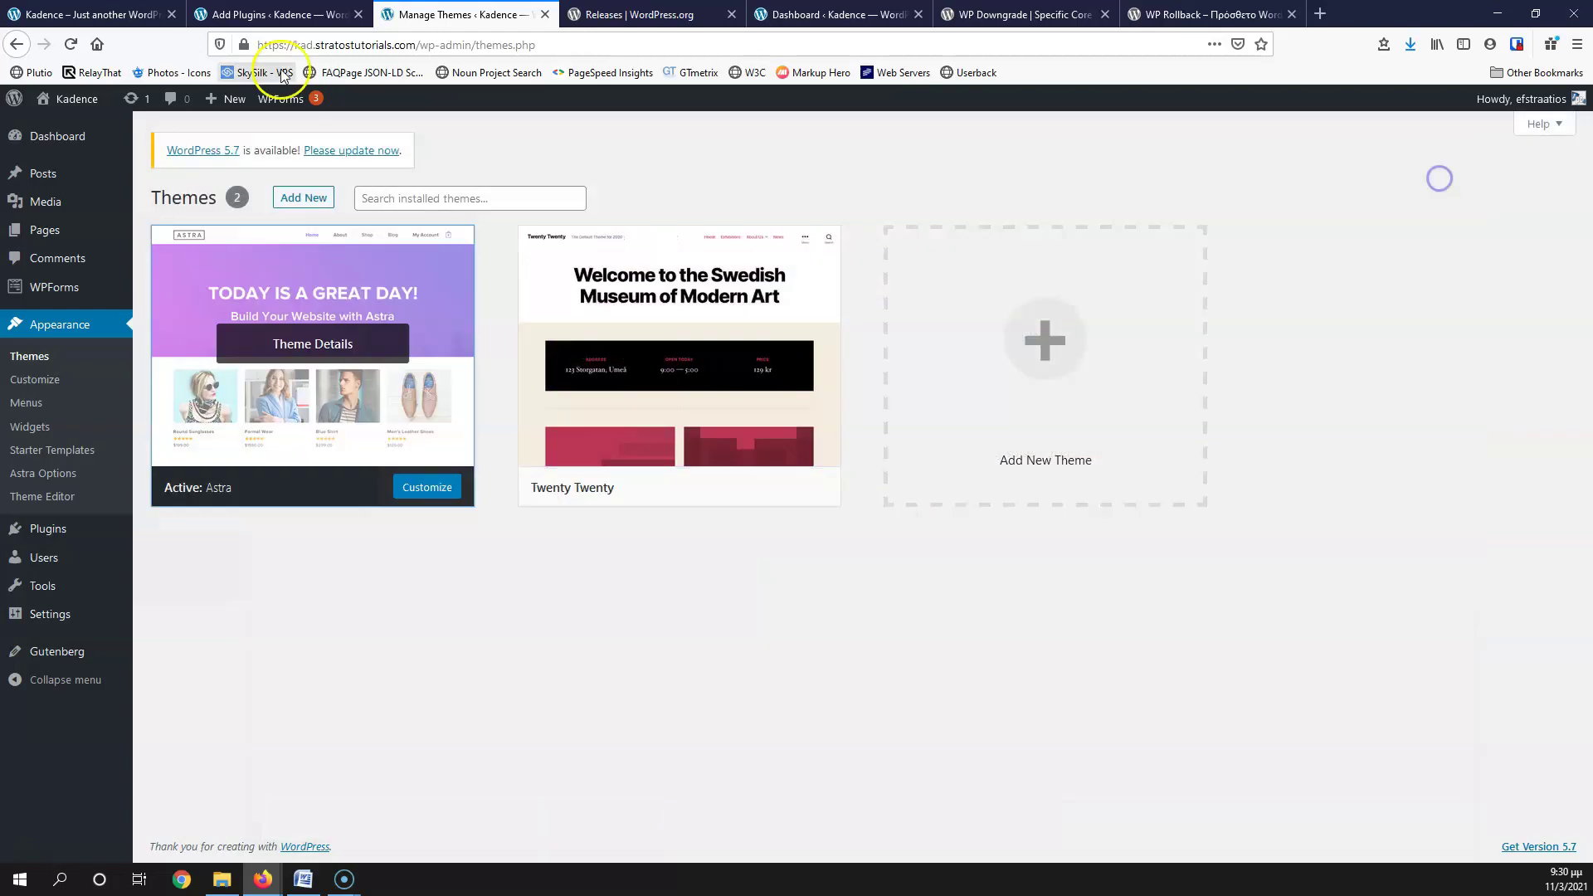
Install the WP Rollback plugin from the plugin search results and activate it
{"action": "left_click", "coordinate": [274, 15]}
{"action": "left_click", "coordinate": [552, 339]}
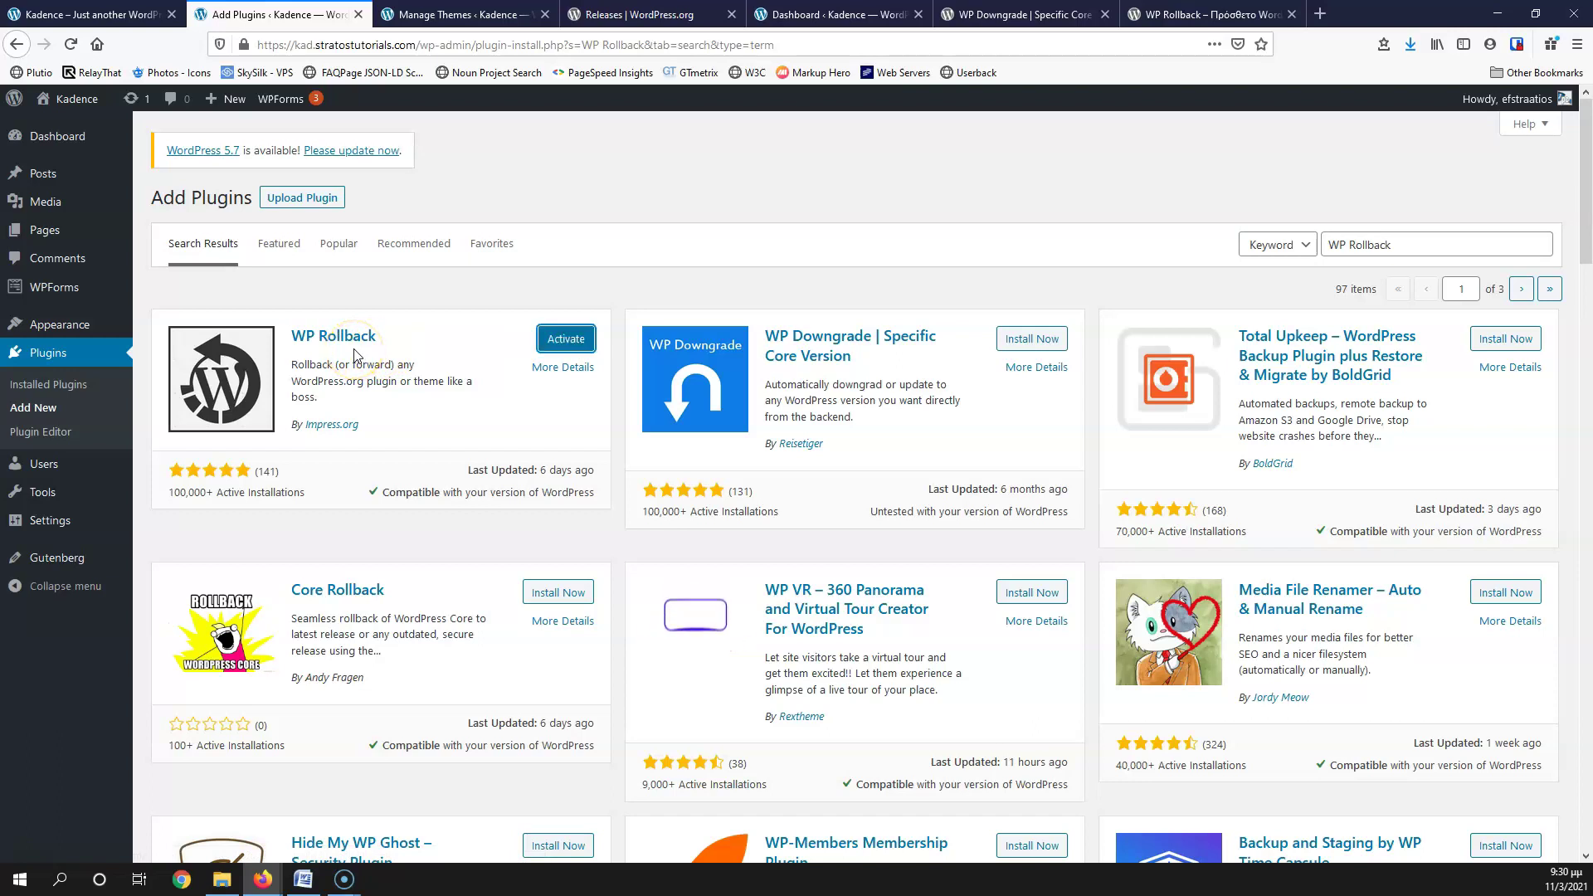
{"action": "left_click", "coordinate": [567, 340]}
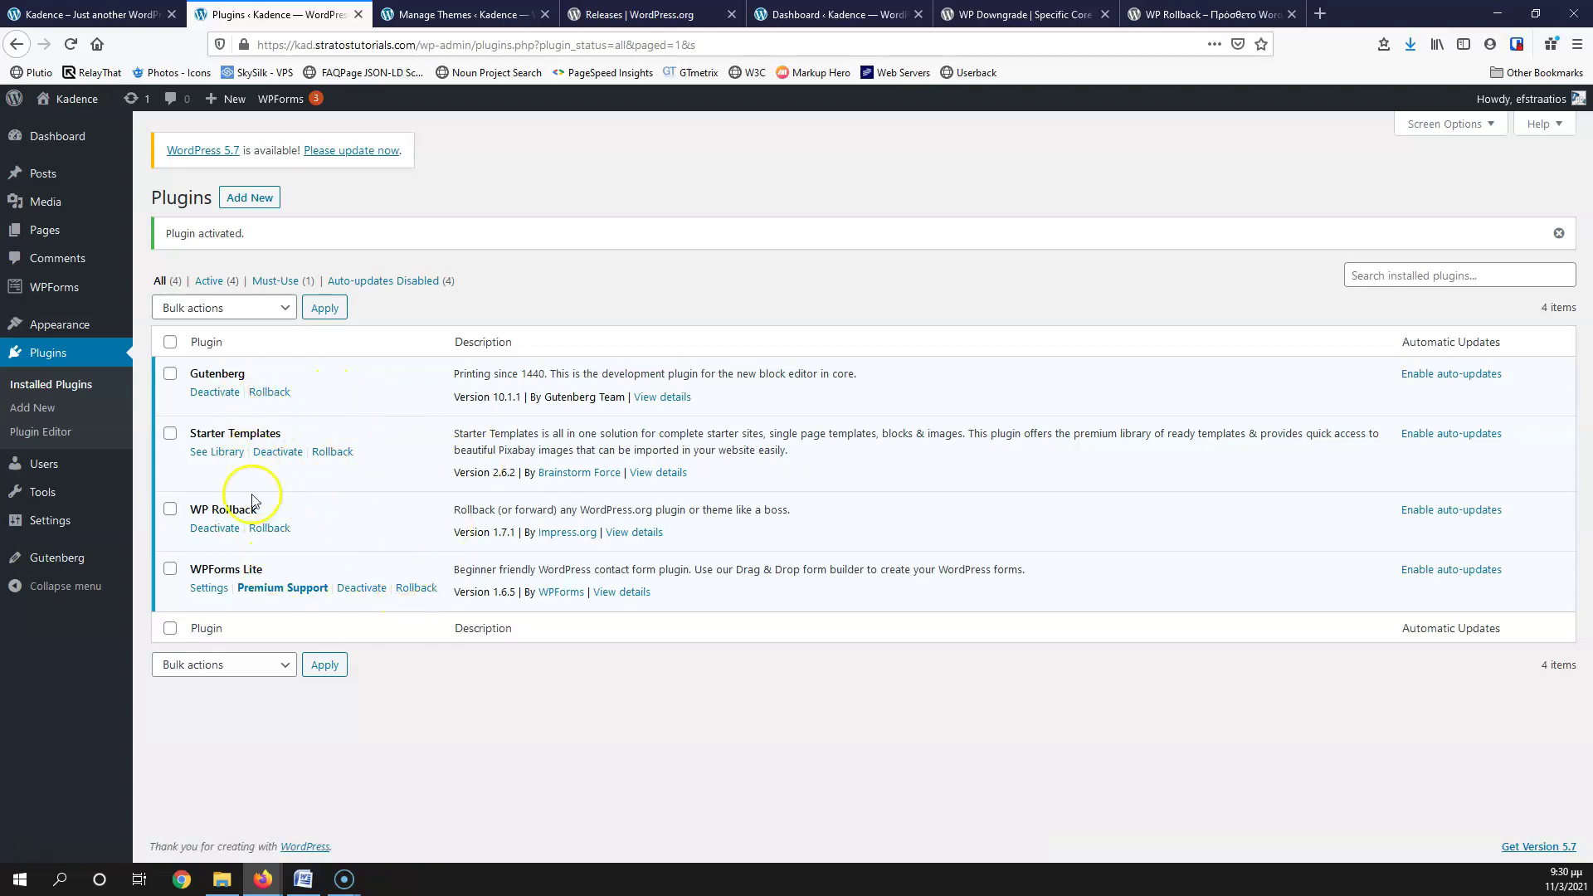
Examine the versions offered for rolling back the Gutenberg plugin, and return to the installed plugins list
{"action": "left_click", "coordinate": [275, 399]}
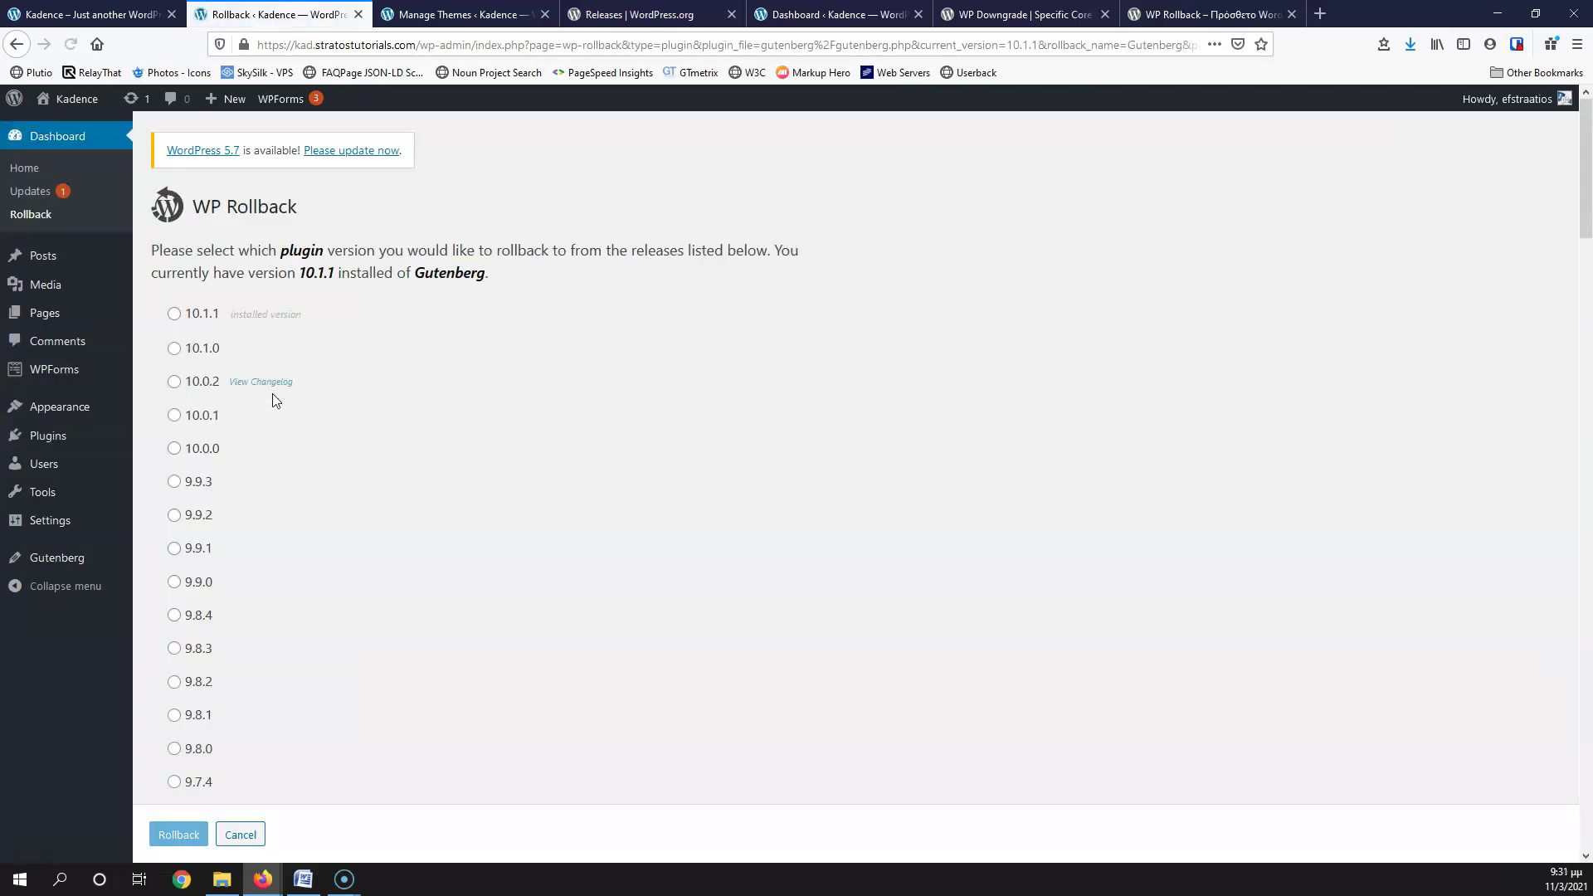
{"action": "scroll", "coordinate": [256, 531], "scroll_direction": "down", "scroll_amount": 8}
{"action": "scroll", "coordinate": [257, 530], "scroll_direction": "up", "scroll_amount": 10}
{"action": "left_click", "coordinate": [28, 50]}
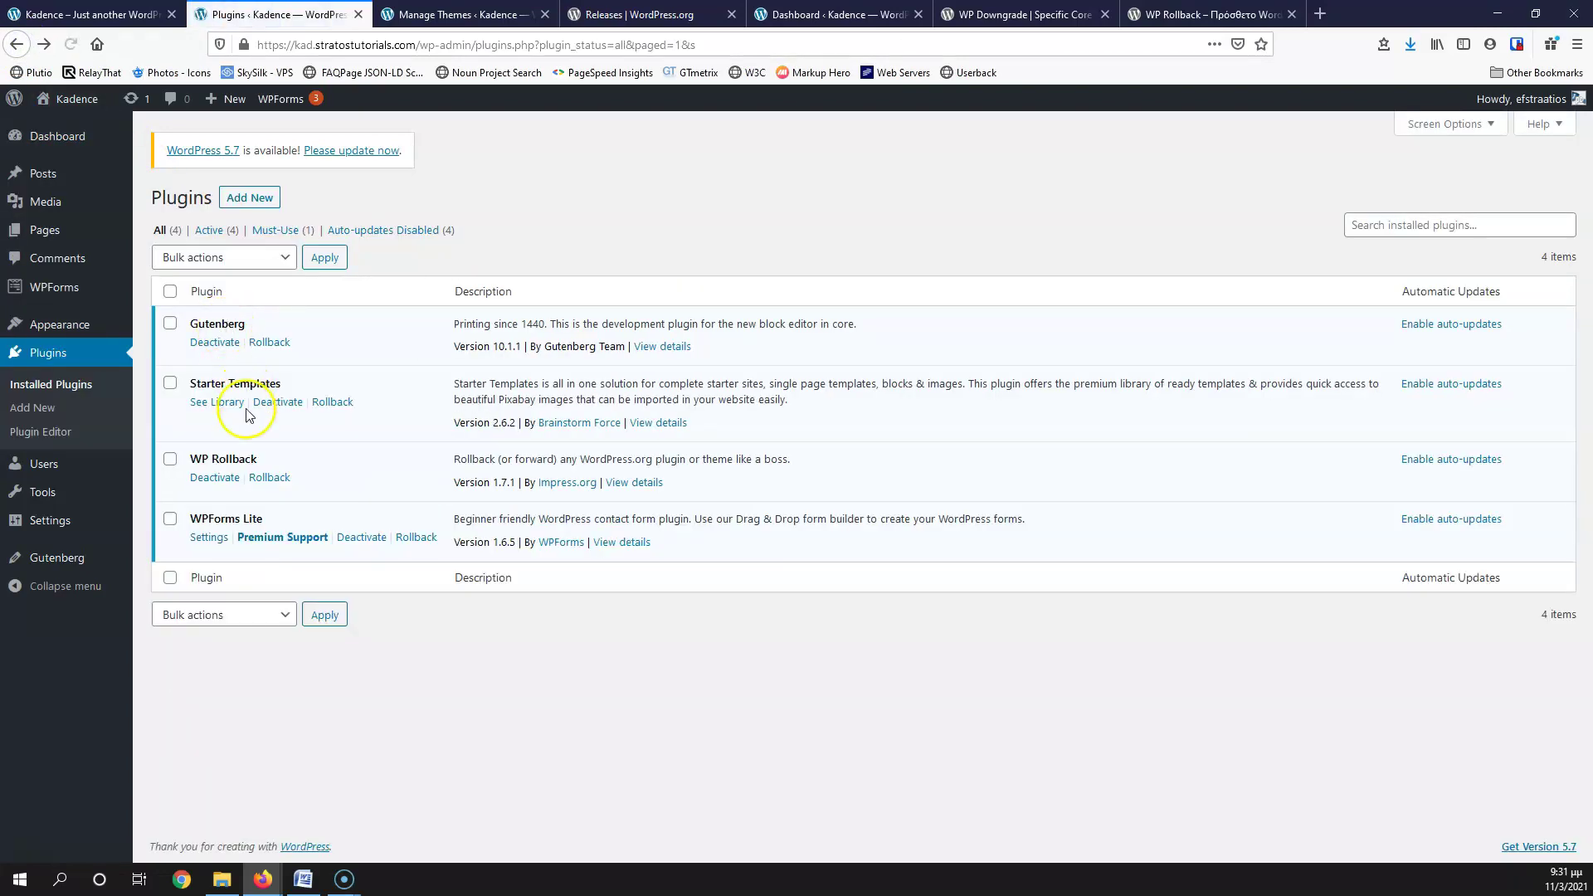
Roll back the Starter Templates plugin to version 2.5.0 and activate it again
{"action": "left_click", "coordinate": [332, 404]}
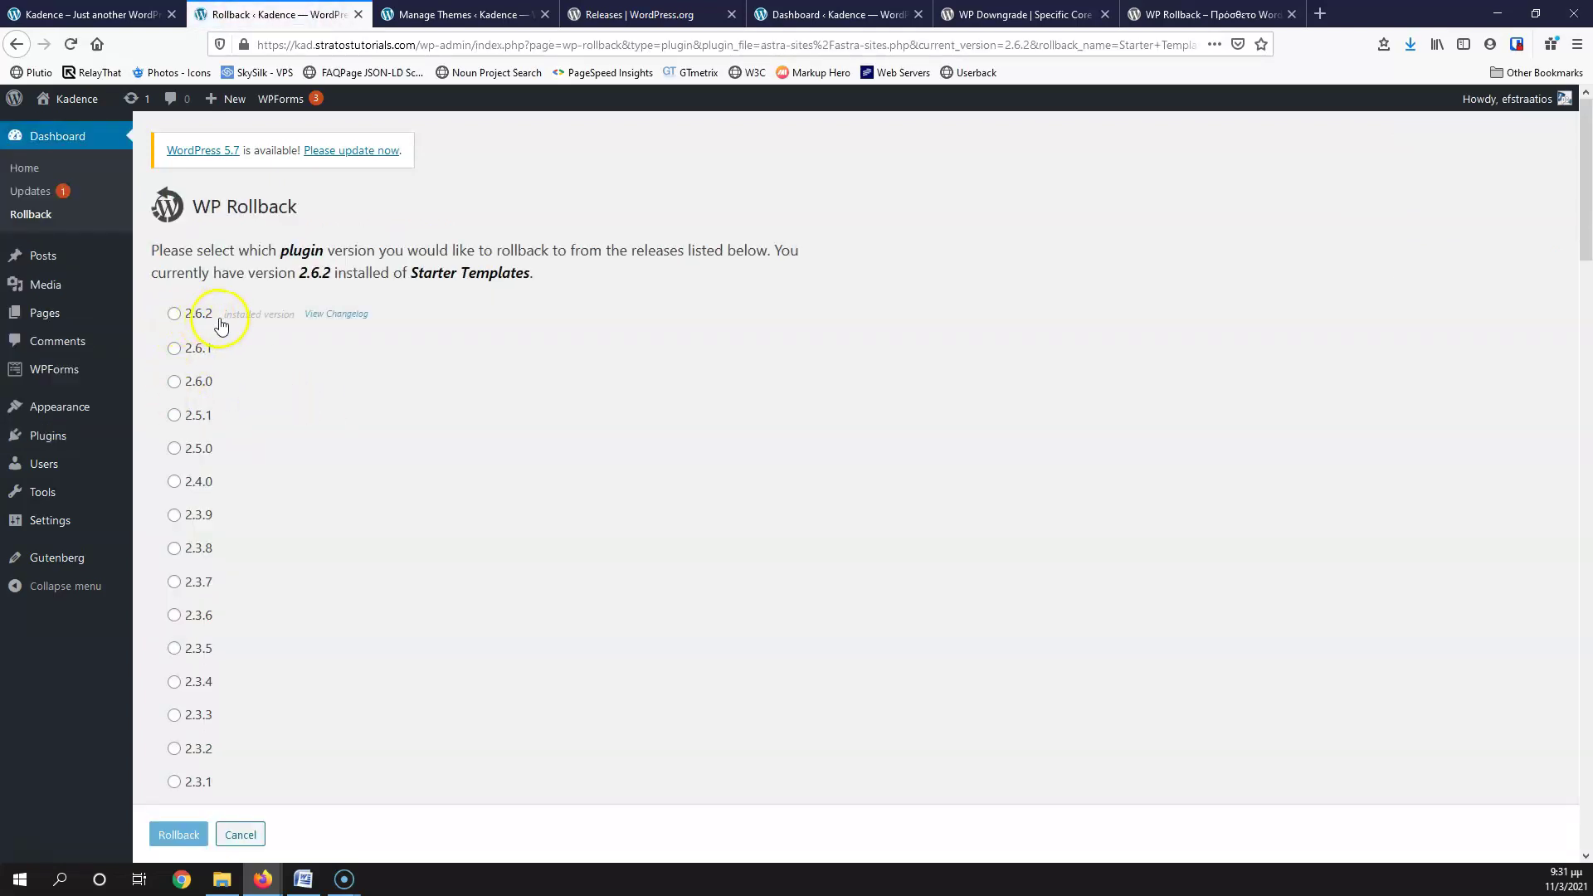
{"action": "left_click", "coordinate": [174, 451]}
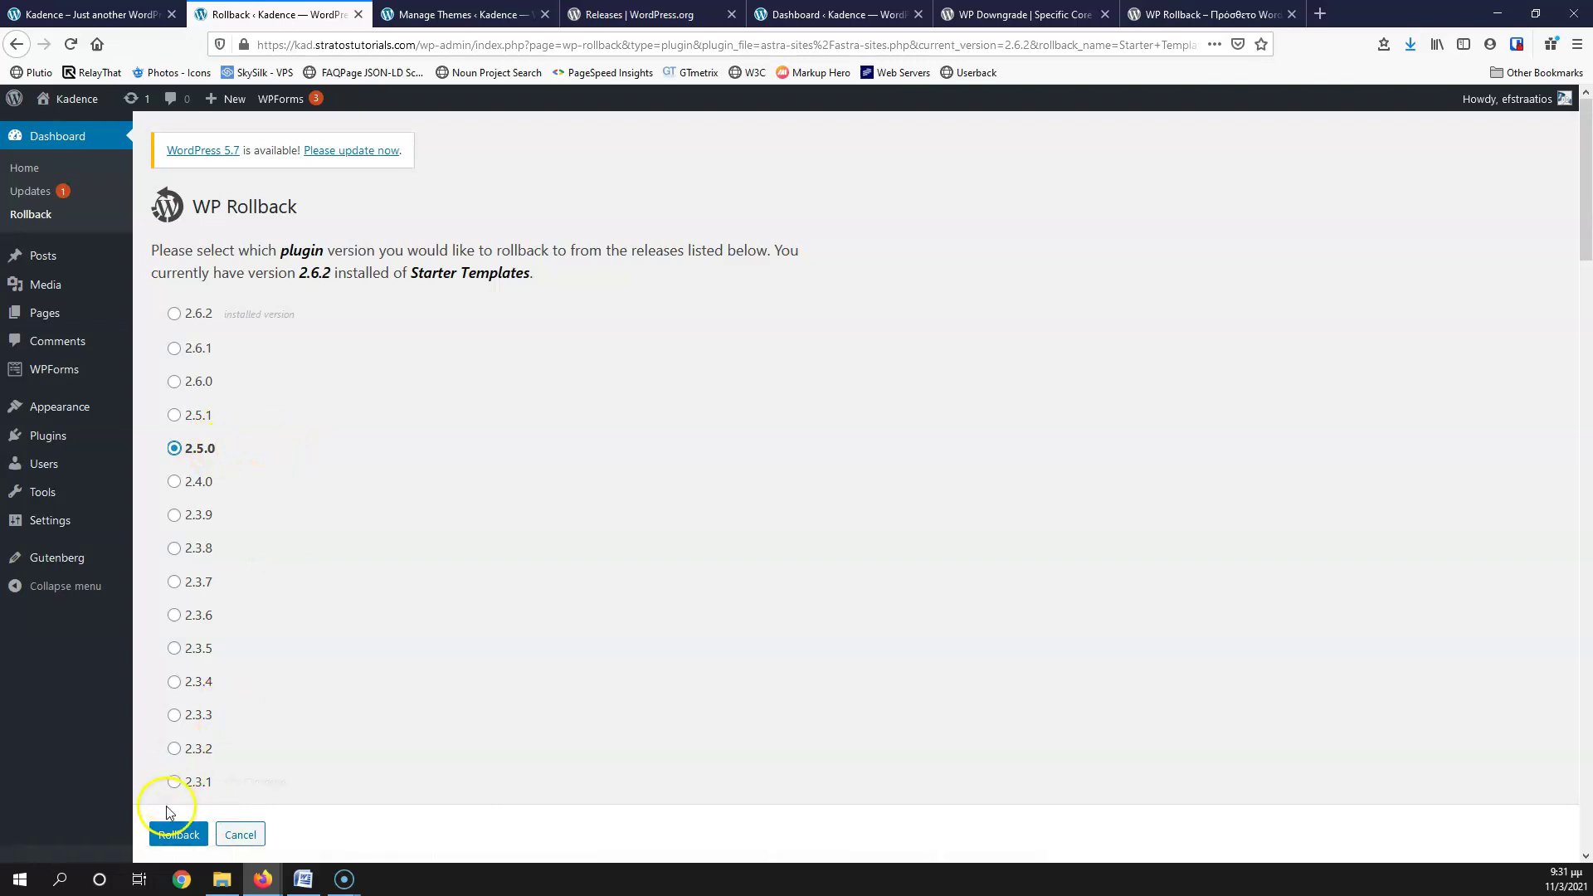
{"action": "left_click", "coordinate": [176, 832]}
{"action": "left_click", "coordinate": [628, 604]}
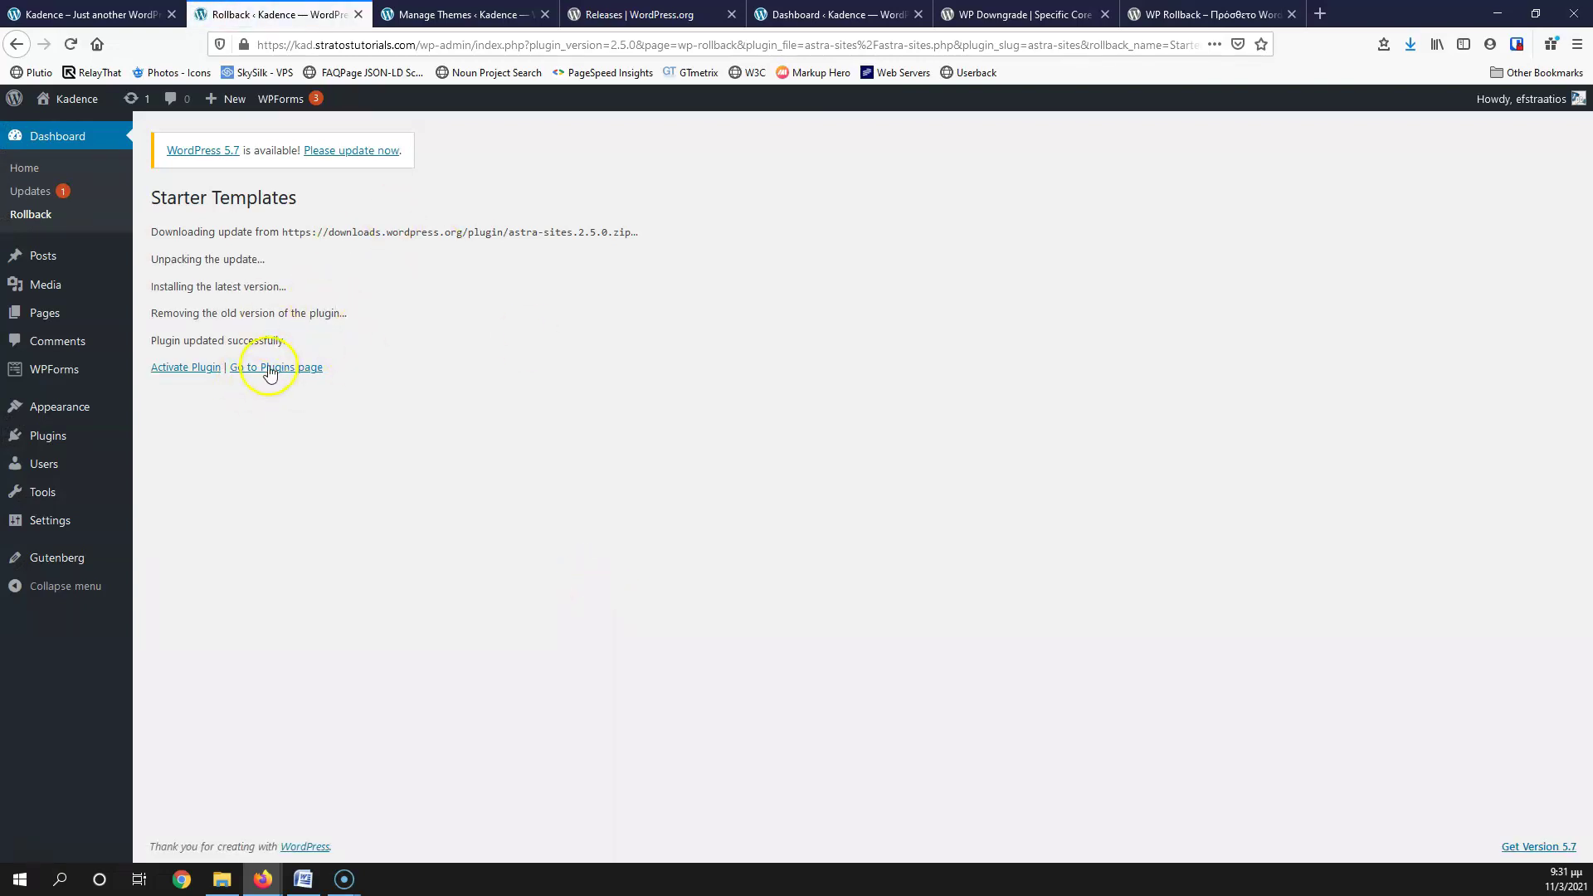
{"action": "left_click", "coordinate": [189, 371]}
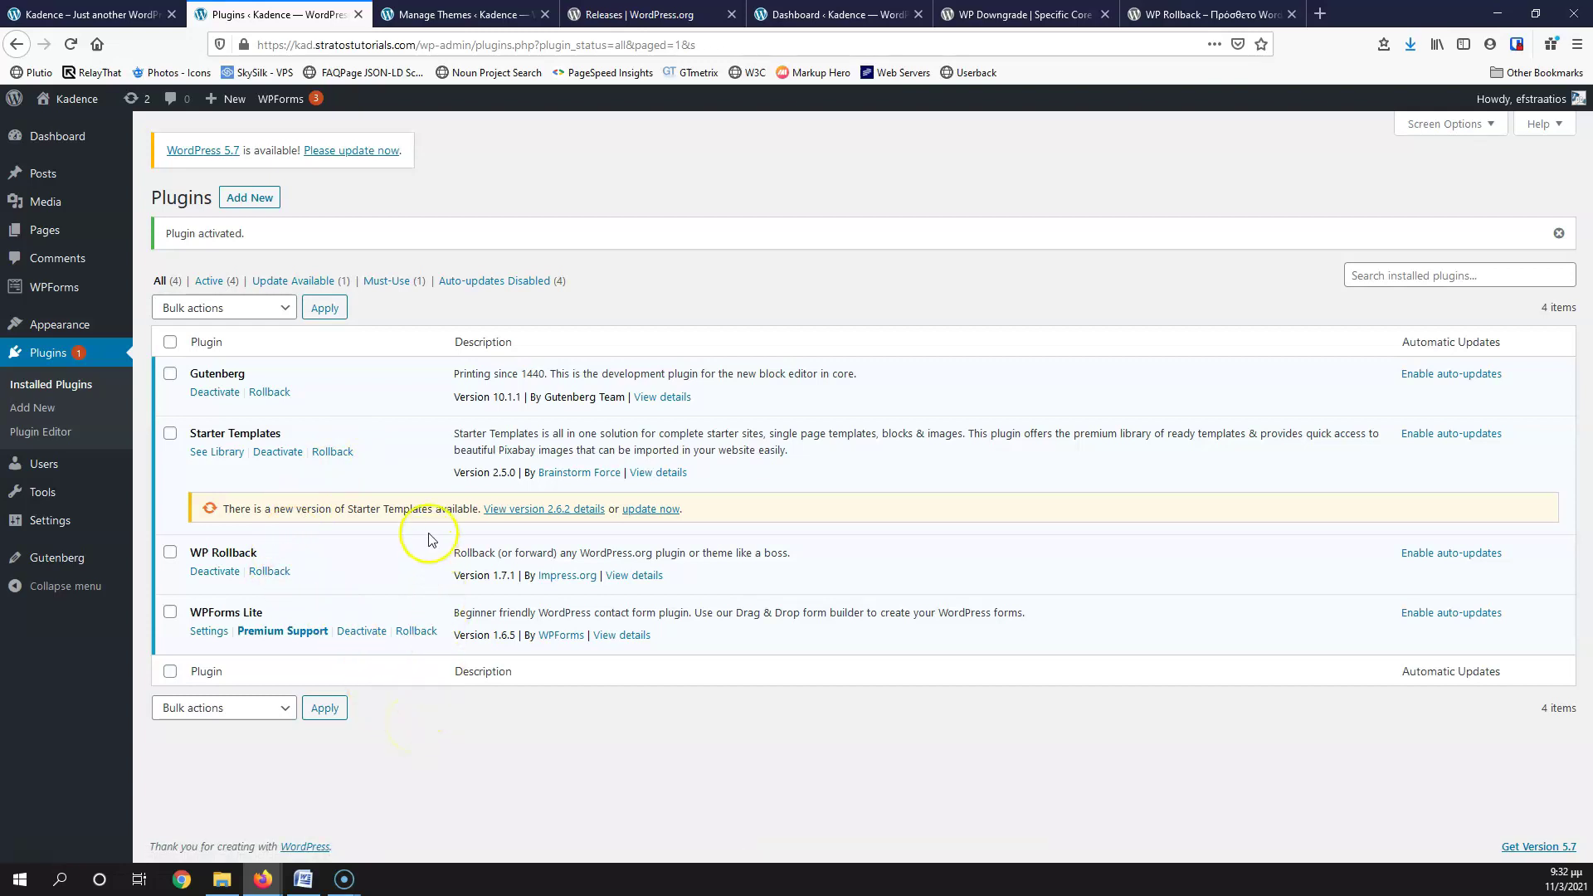
Check the Astra theme's details for a rollback option, reload the Themes page, and reopen the details
{"action": "mouse_move", "coordinate": [78, 324]}
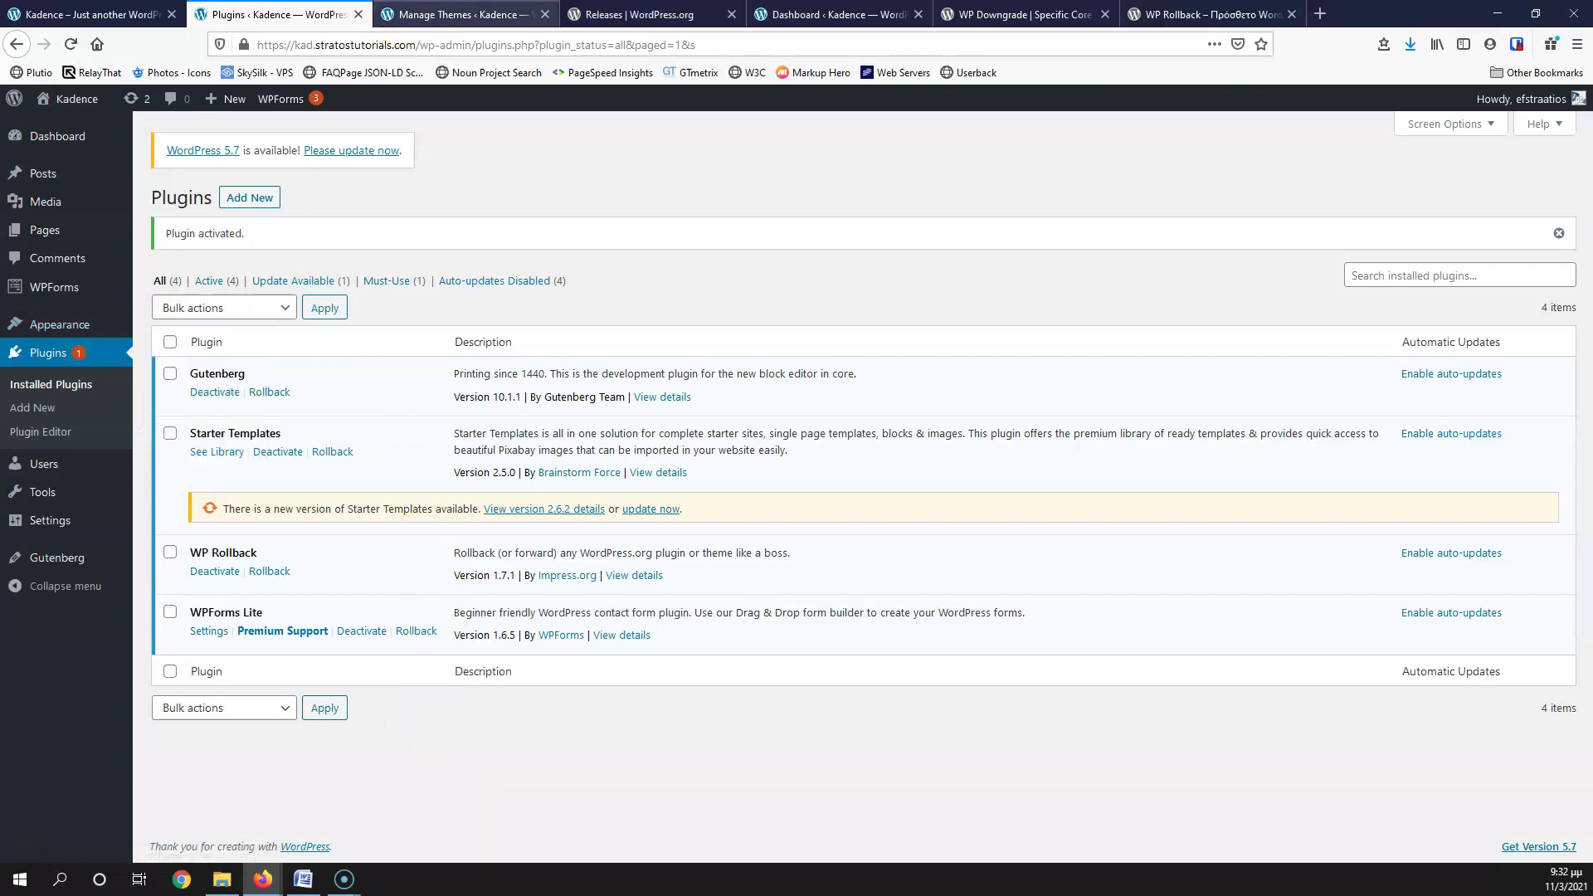
{"action": "left_click", "coordinate": [444, 13]}
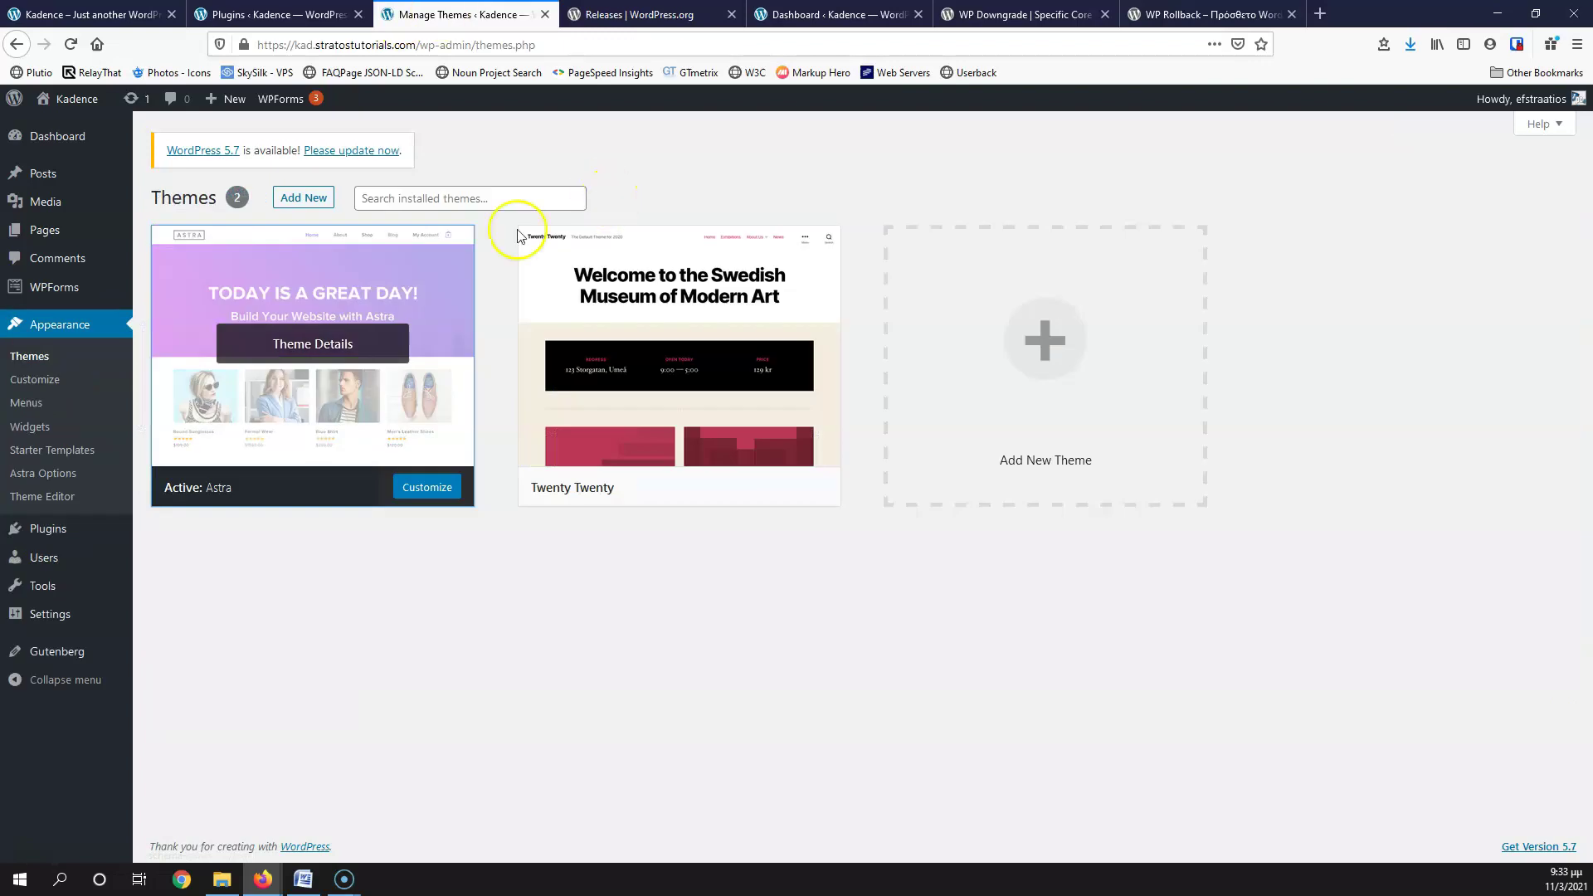
{"action": "left_click", "coordinate": [307, 338]}
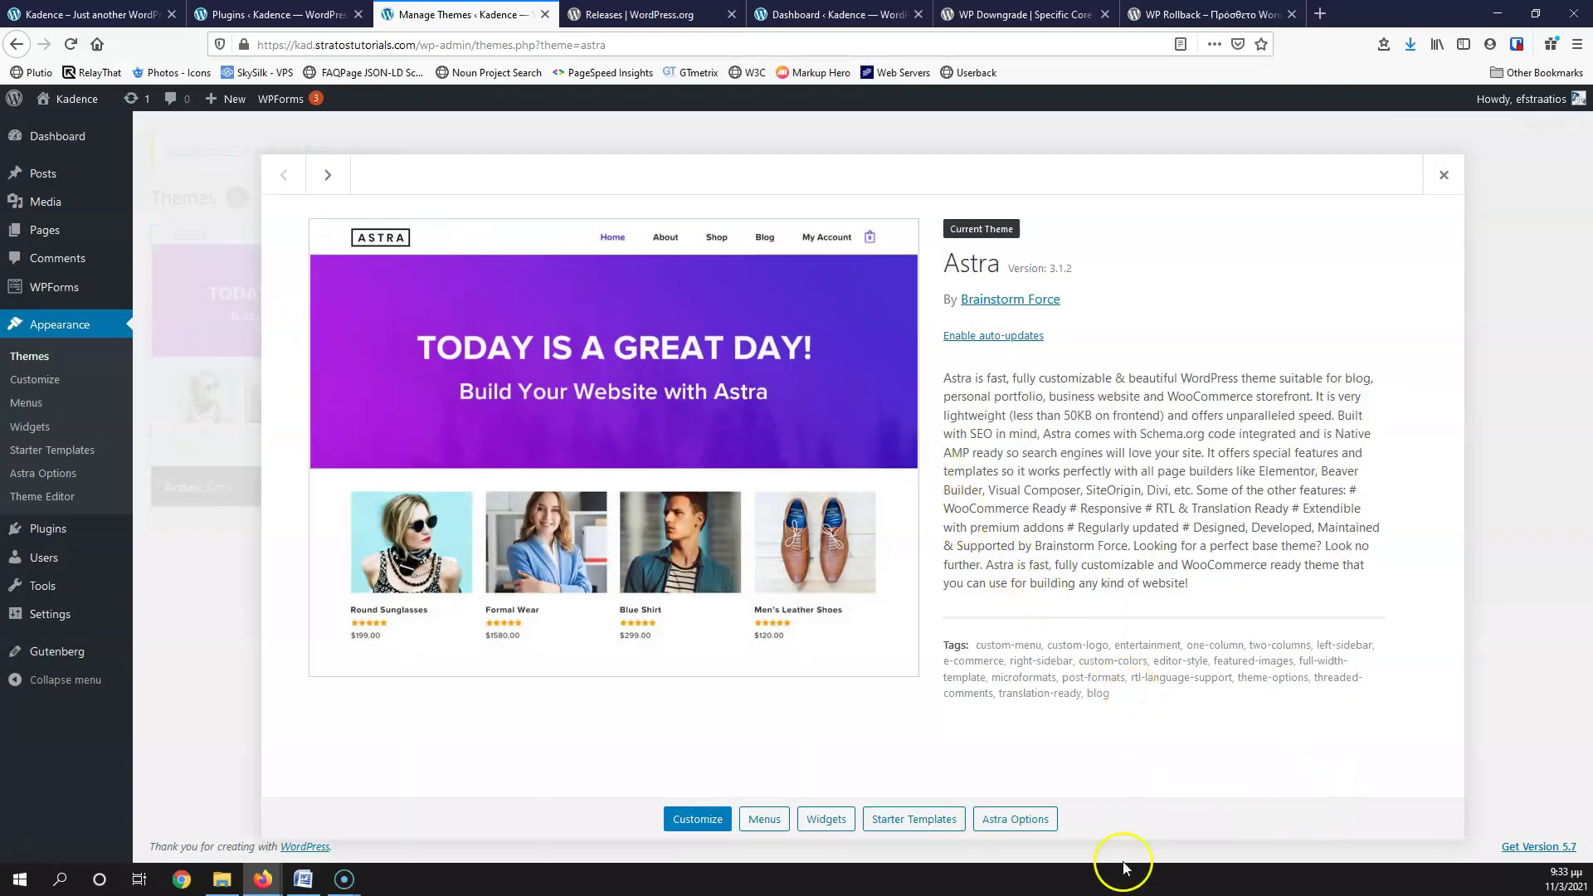
{"action": "left_click", "coordinate": [1443, 175]}
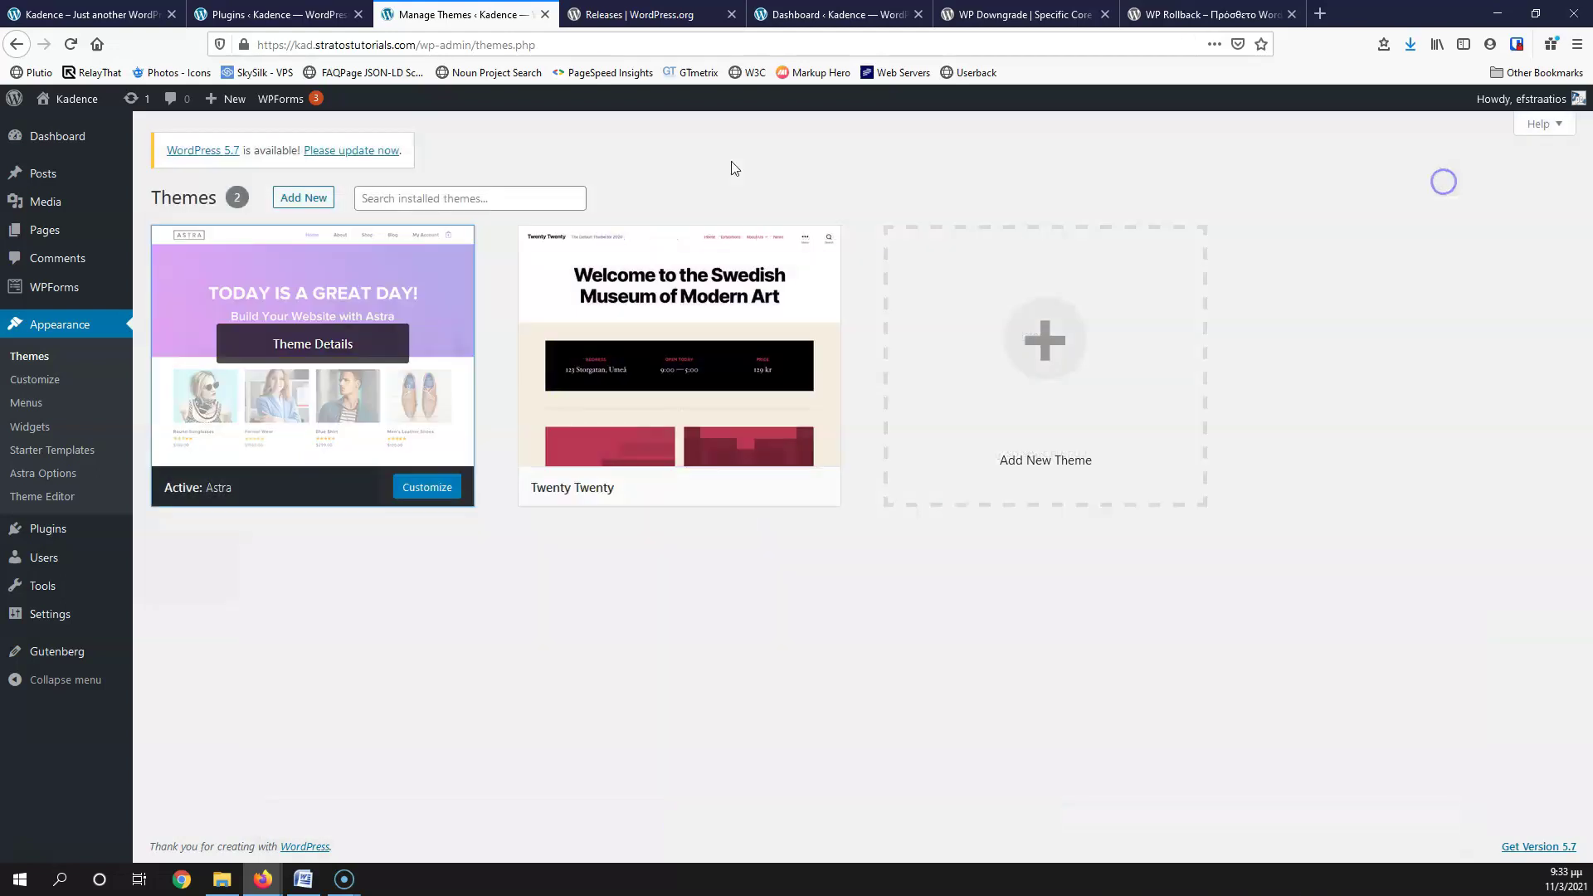
{"action": "left_click", "coordinate": [71, 45]}
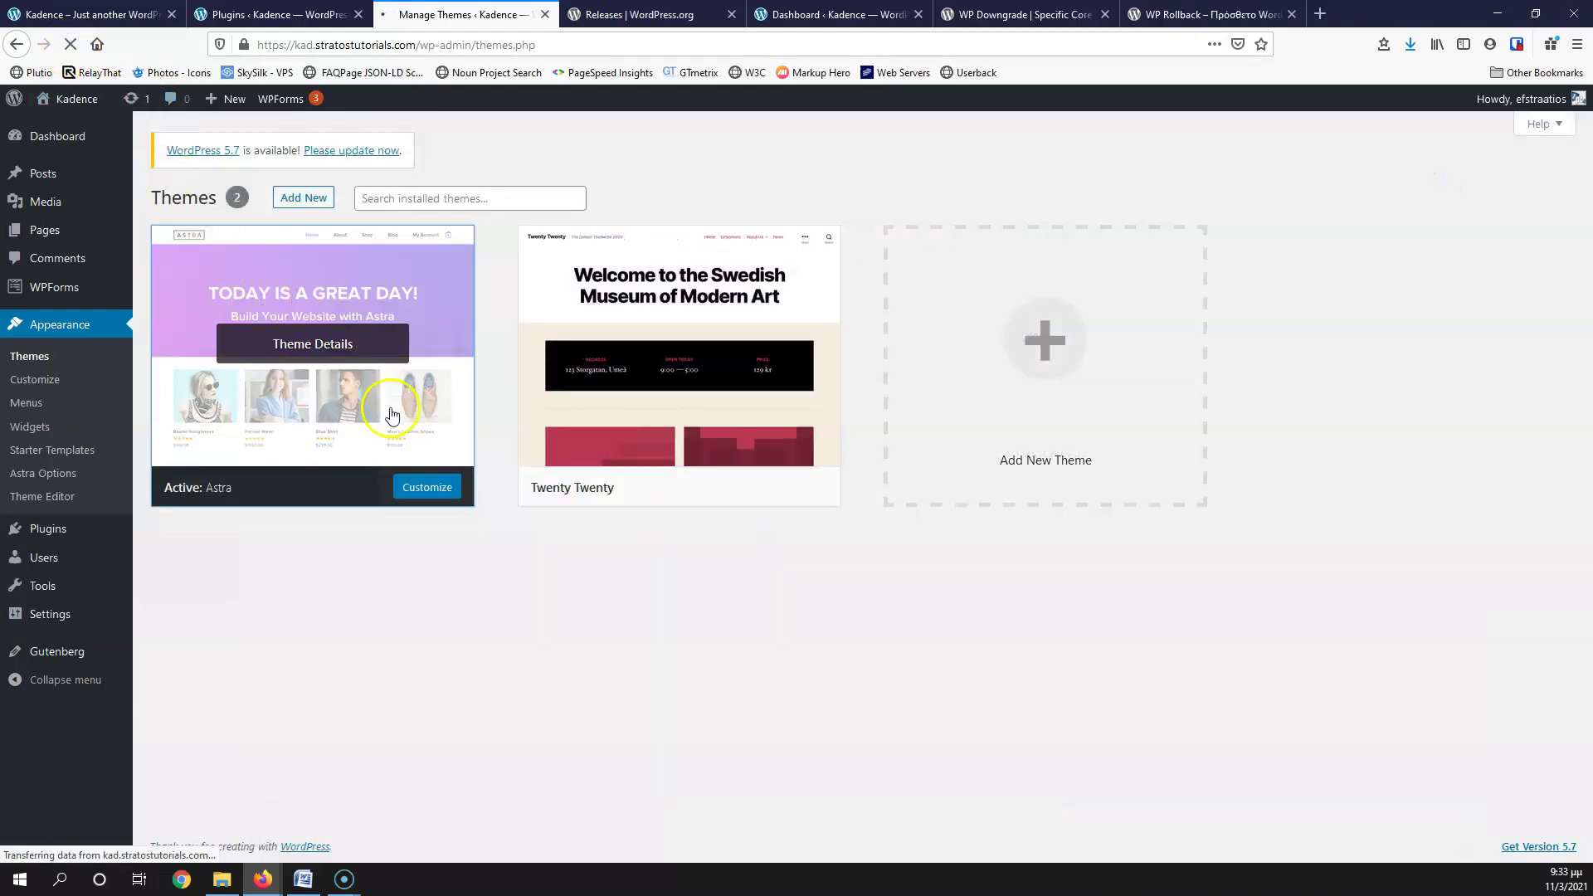
{"action": "left_click", "coordinate": [316, 346]}
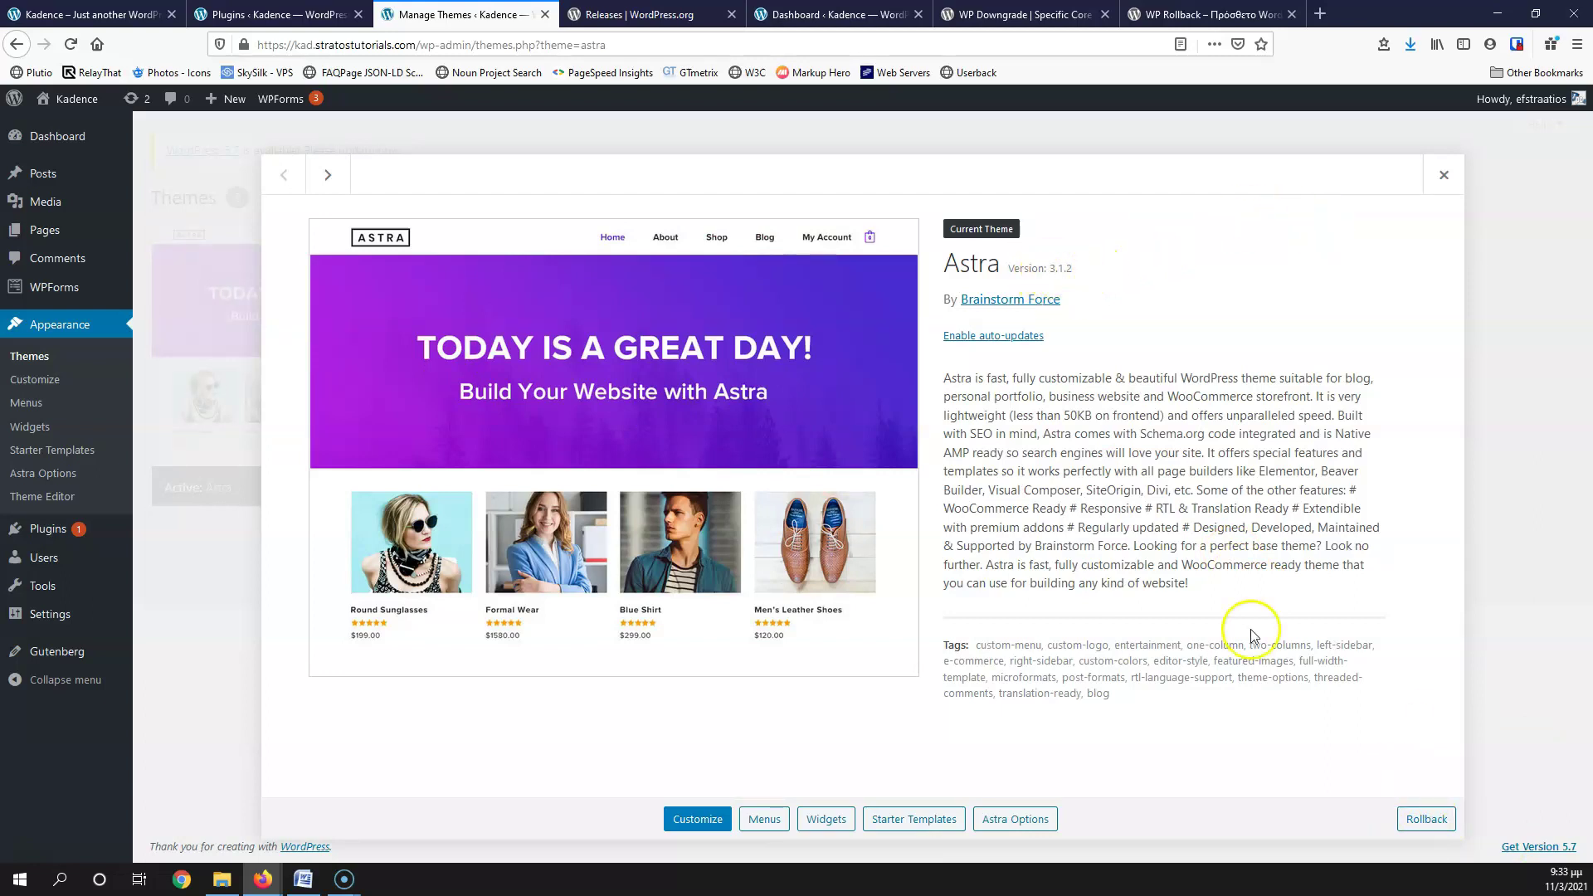
Roll back the Astra theme to version 3.1.0 and confirm the rollback
{"action": "left_click", "coordinate": [1425, 821]}
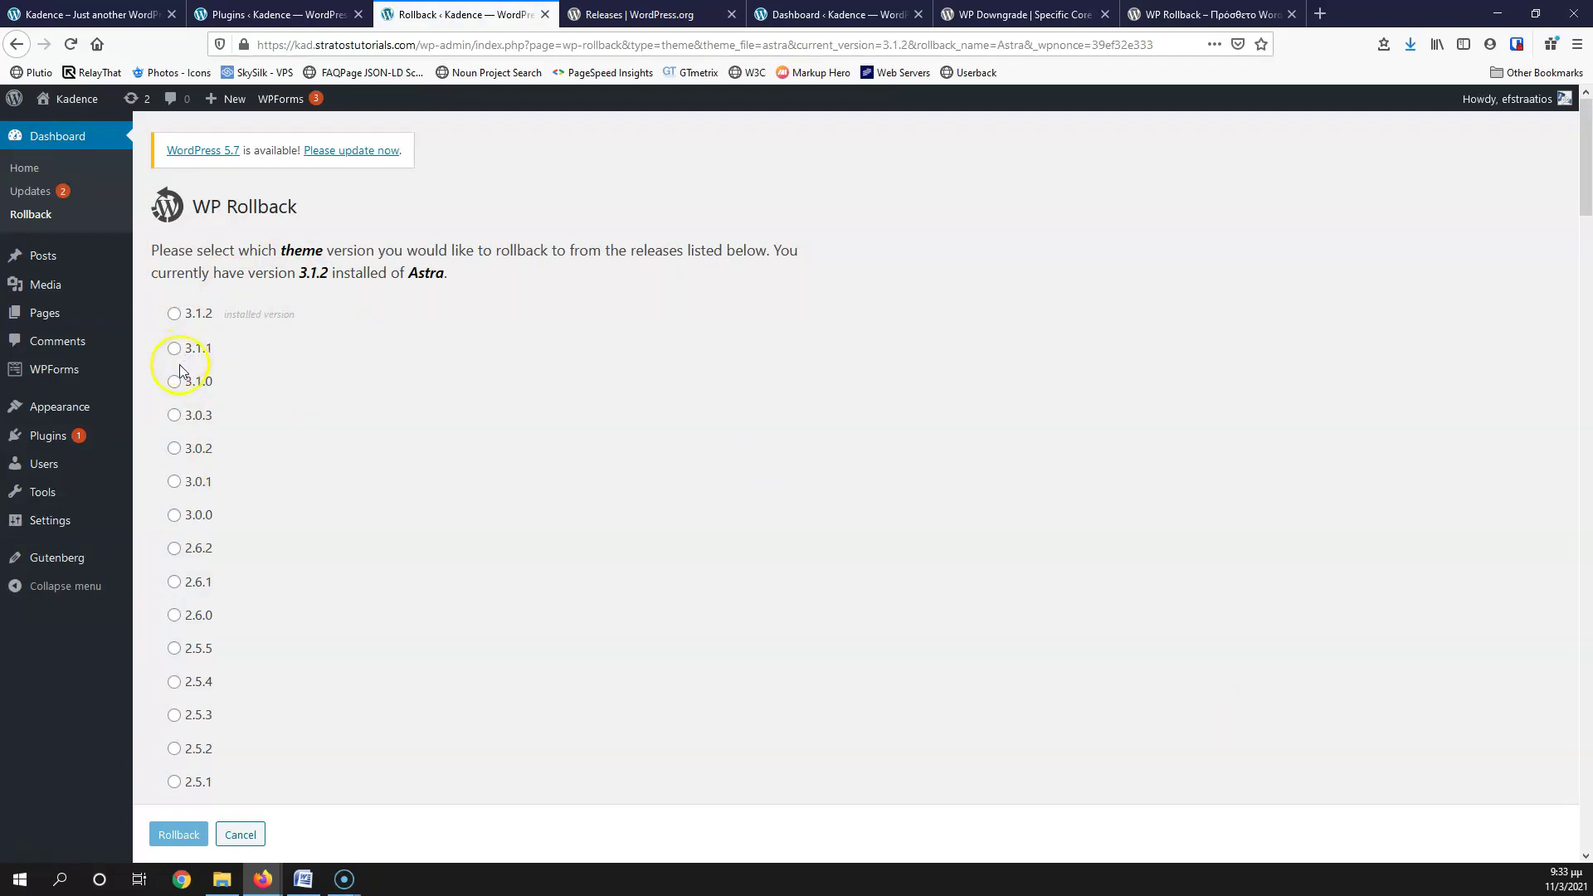
{"action": "left_click", "coordinate": [175, 381]}
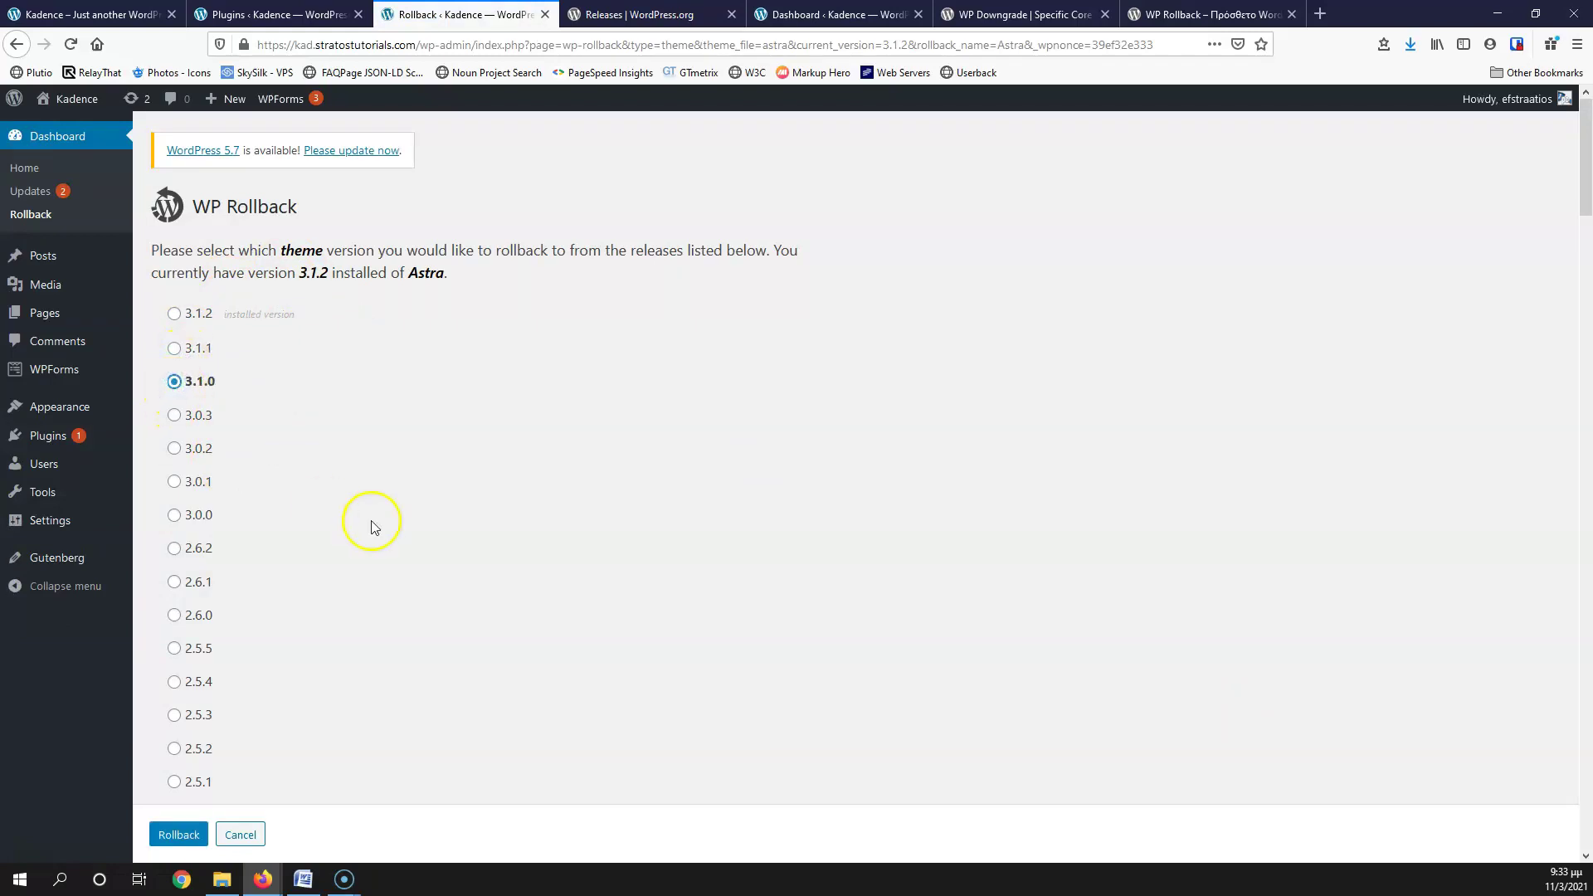
{"action": "left_click", "coordinate": [180, 834]}
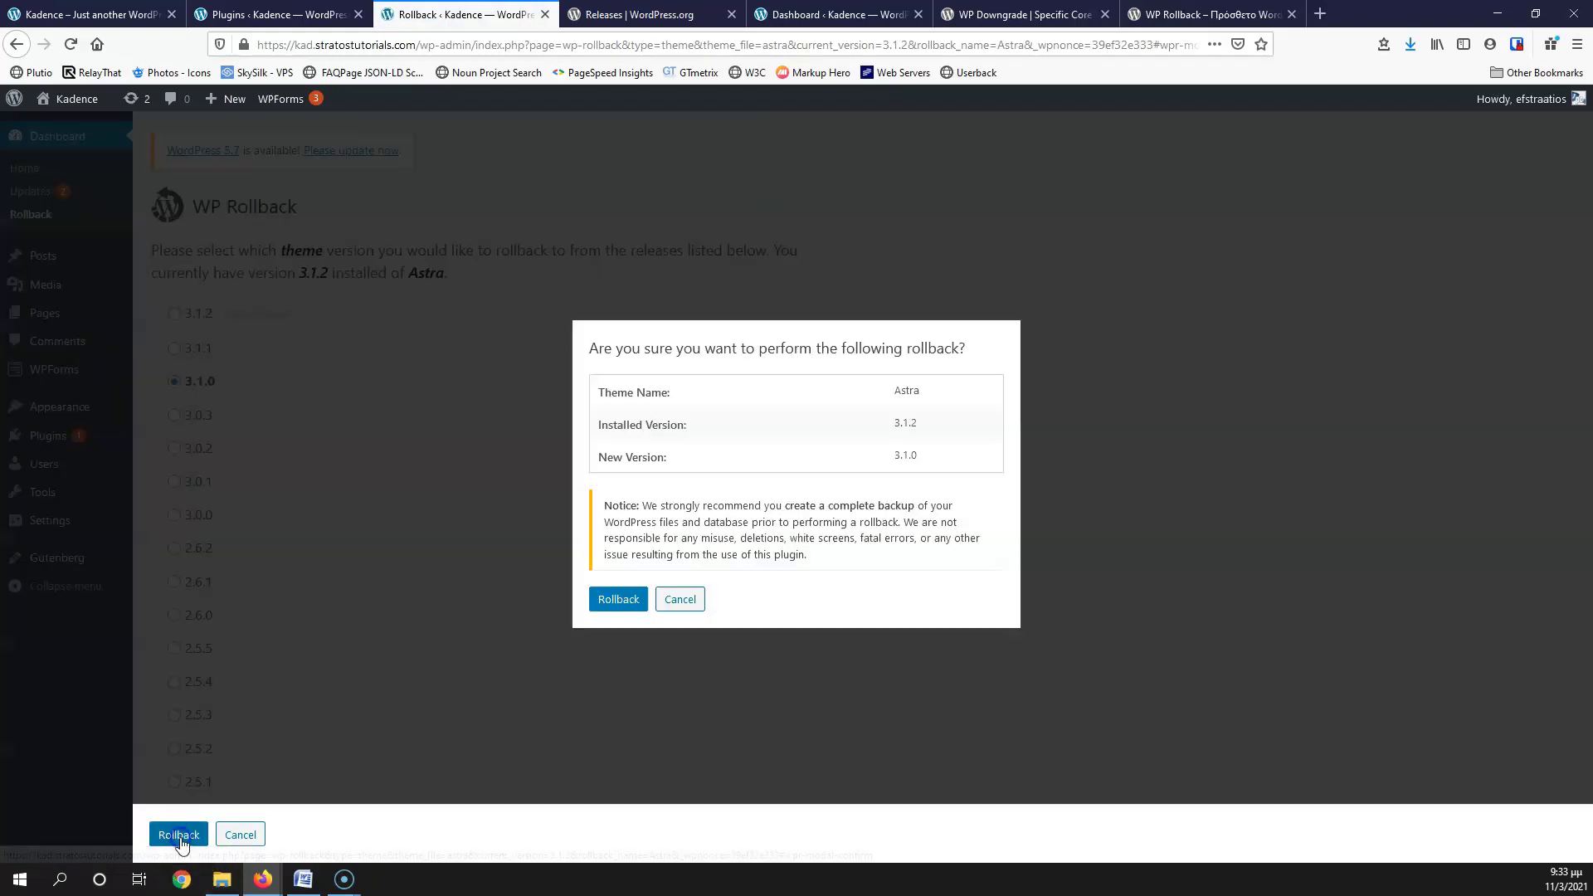
{"action": "left_click", "coordinate": [621, 601]}
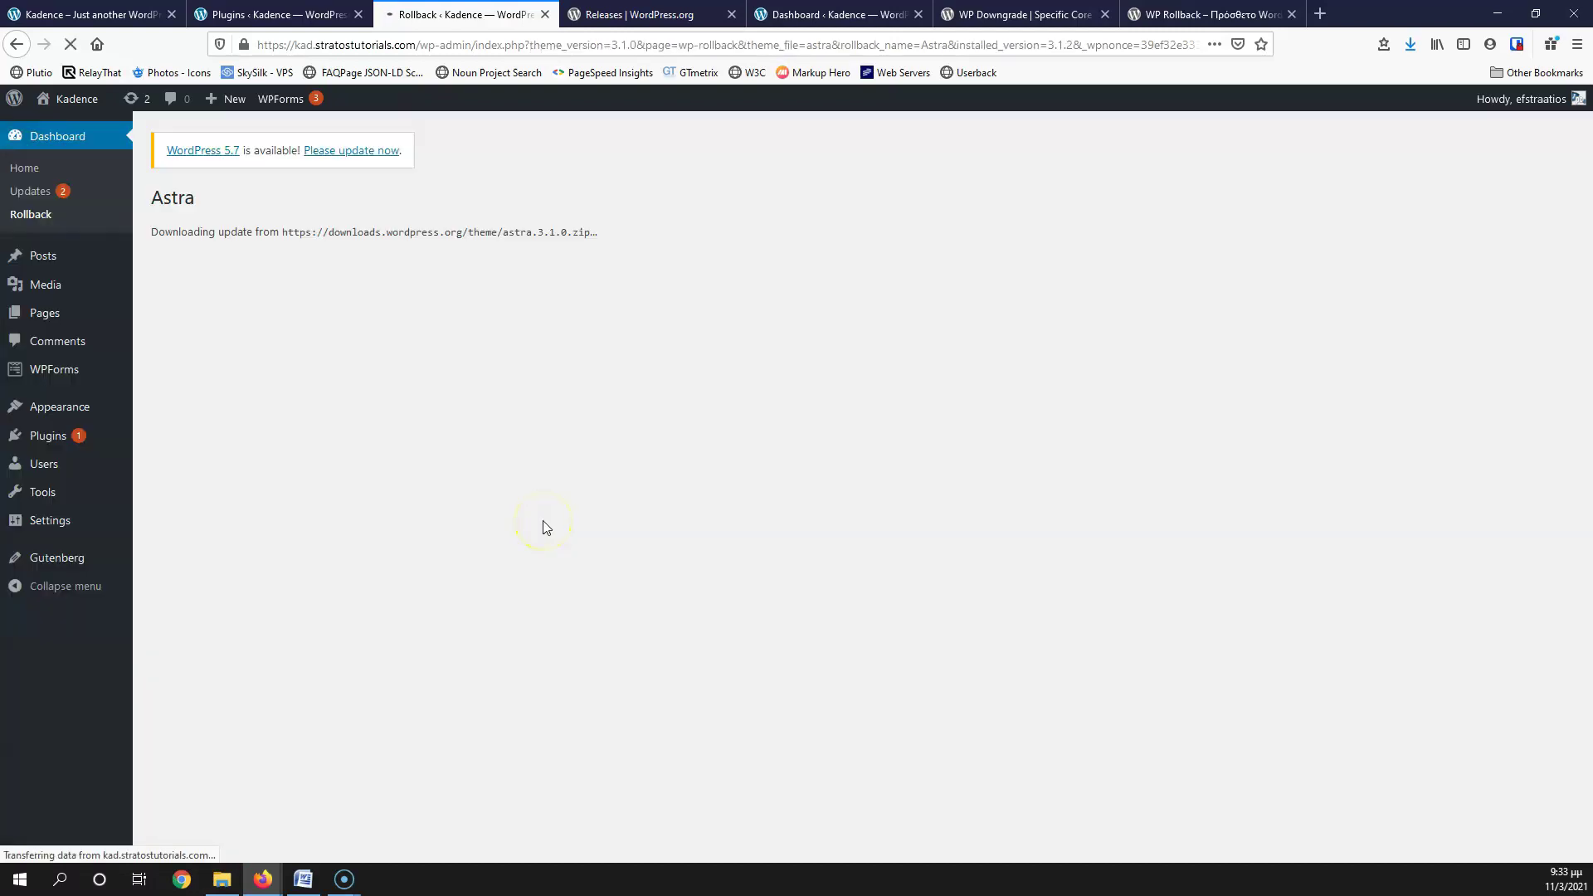